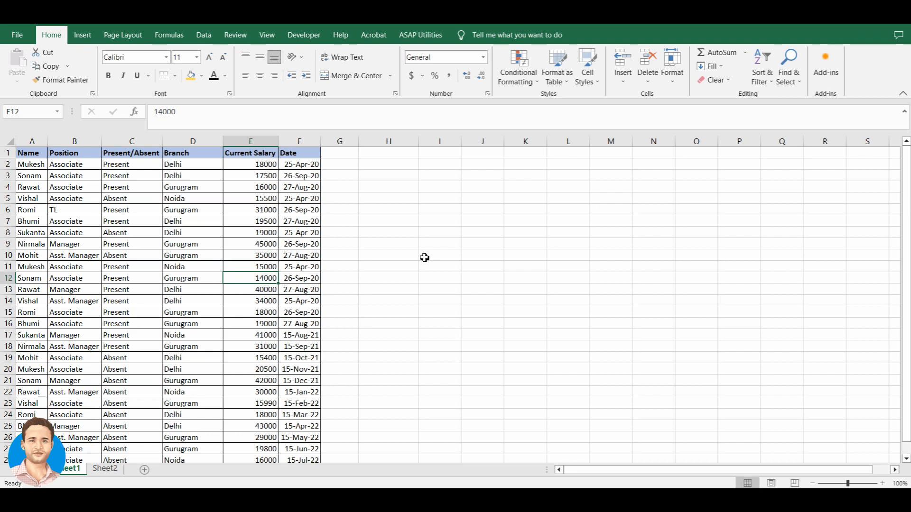
left_click(217, 243)
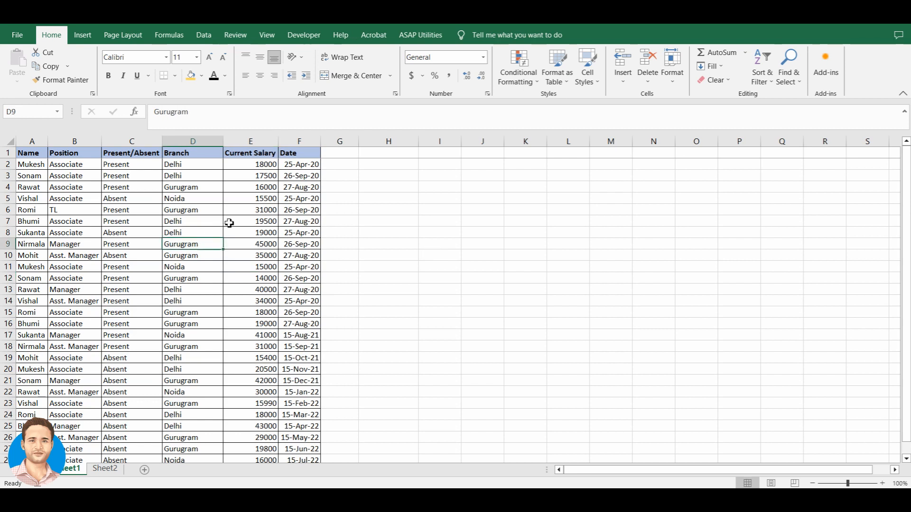
left_click(208, 223)
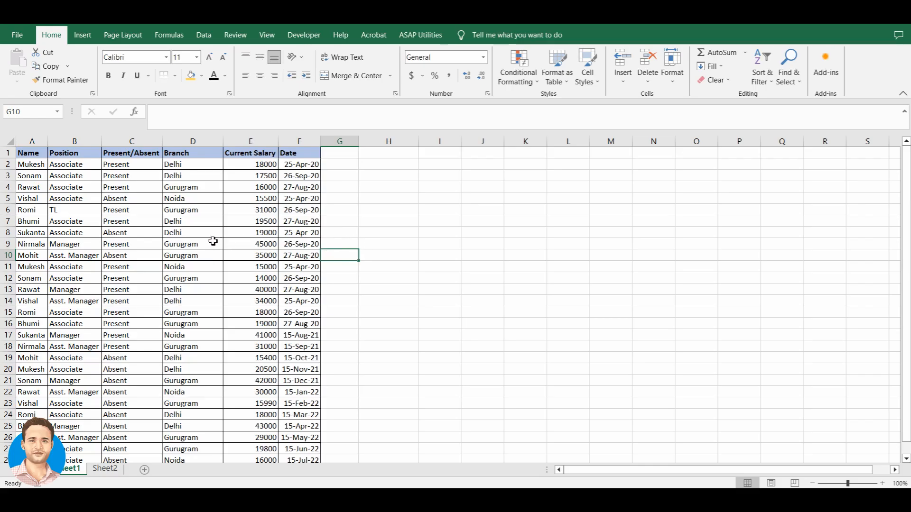
left_click(134, 237)
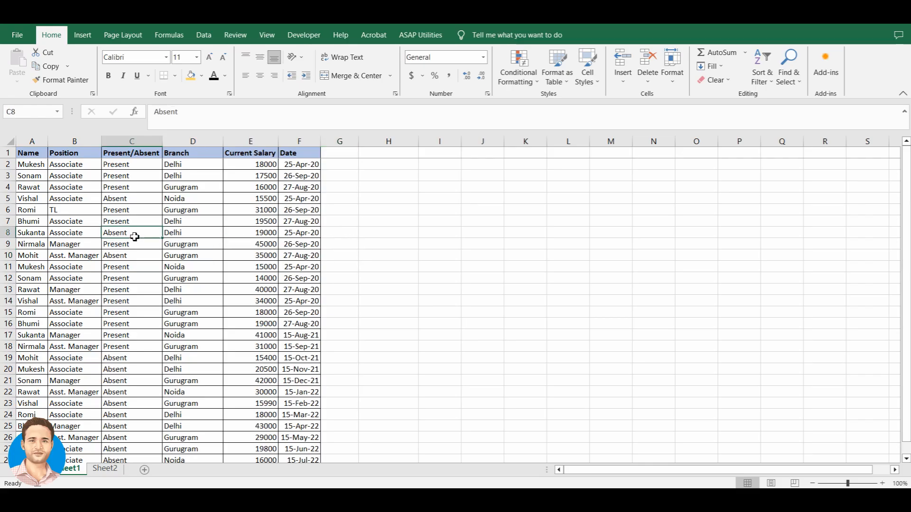
left_click(129, 222)
left_click(136, 212)
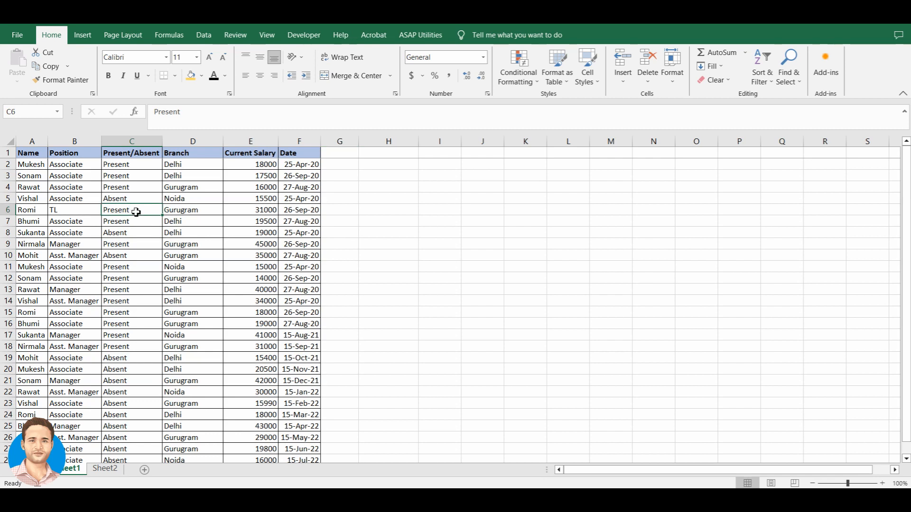
left_click(143, 186)
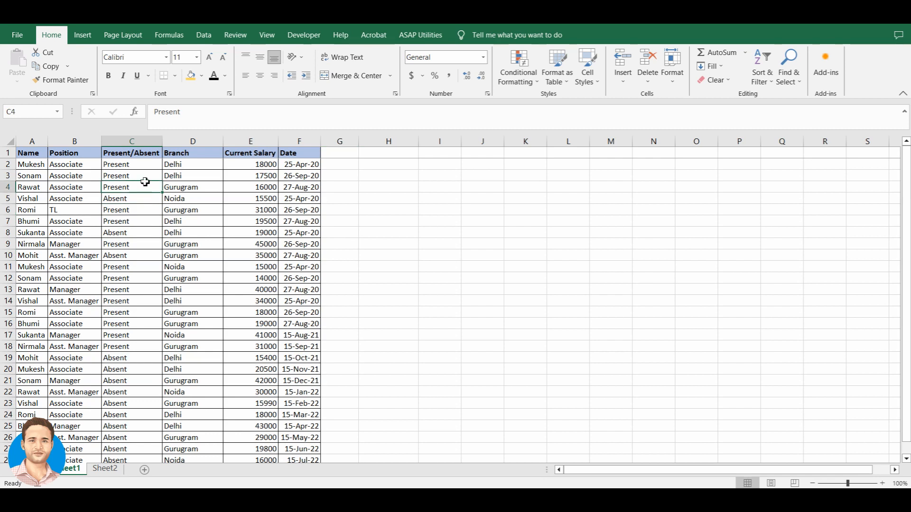
left_click(65, 166)
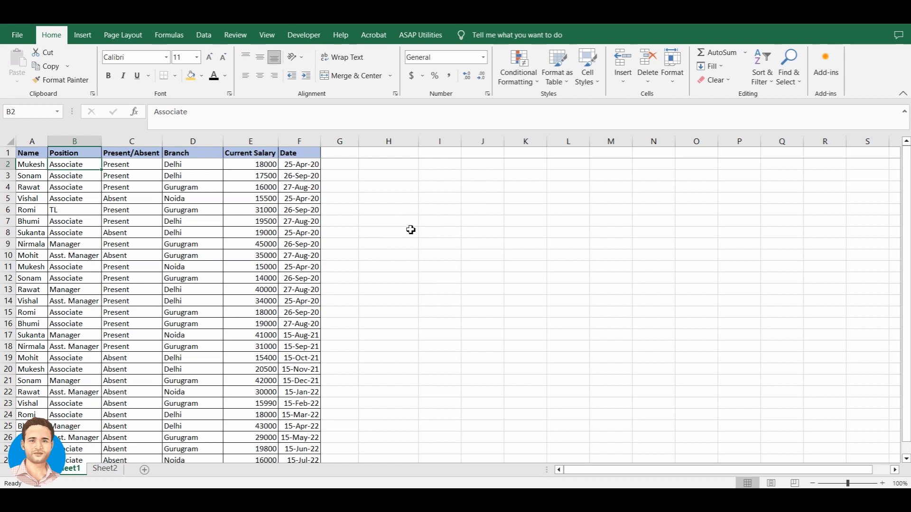
left_click(198, 212)
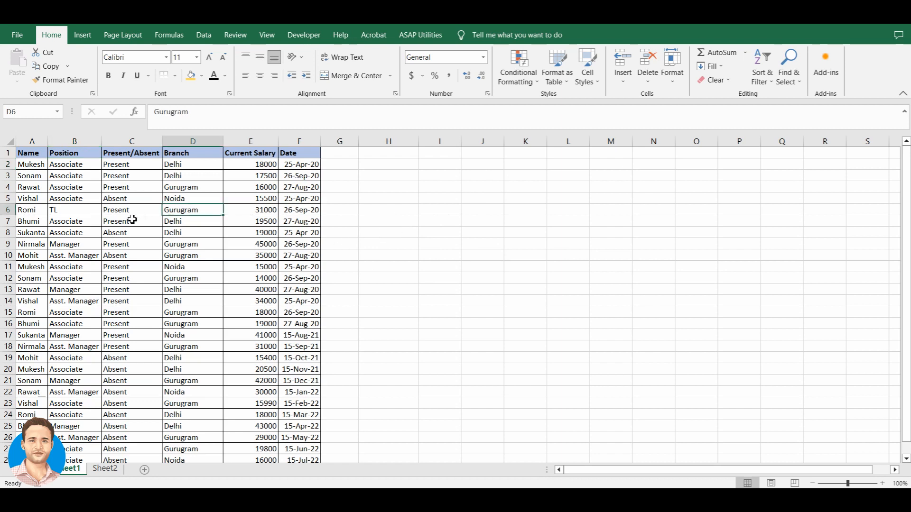
Turn on filtering for the header row of the employee data on Sheet1.
left_click(253, 213)
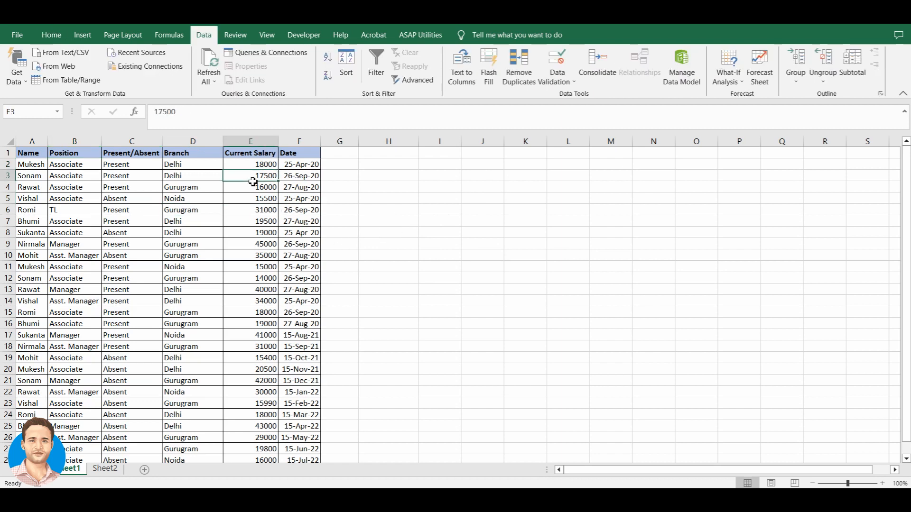
key("Up")
key("Up")
key("Left")
key("Left")
key("ctrl+shift+l")
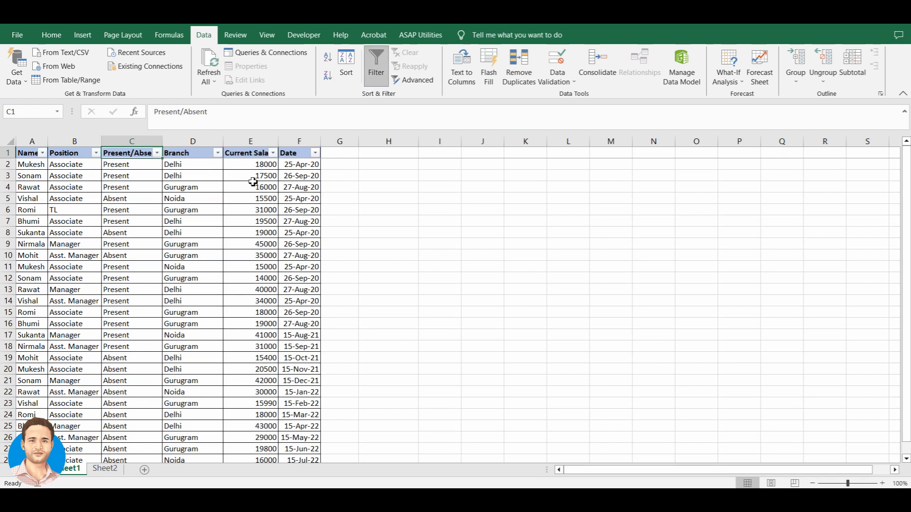
Examine the name, branch and current salary entries in the first rows of the employee data.
left_click(212, 168)
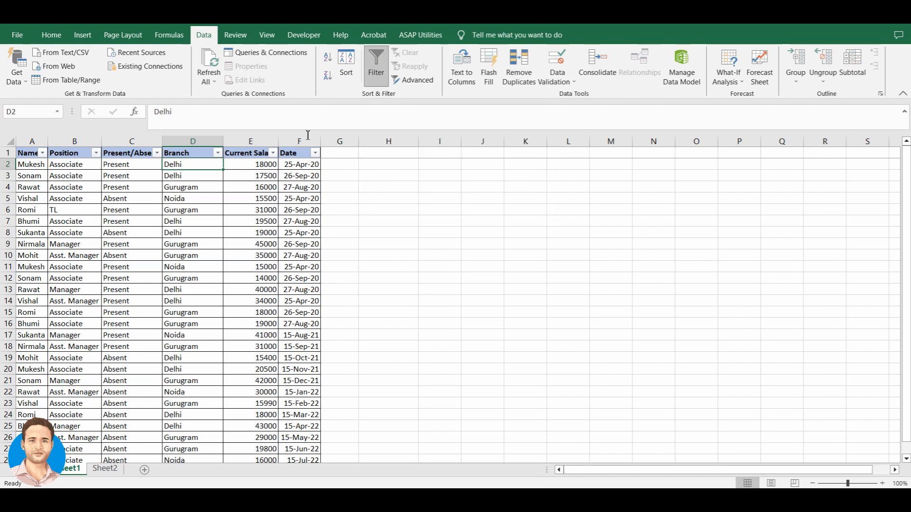
left_click(256, 179)
key("ctrl+Up")
key("Left")
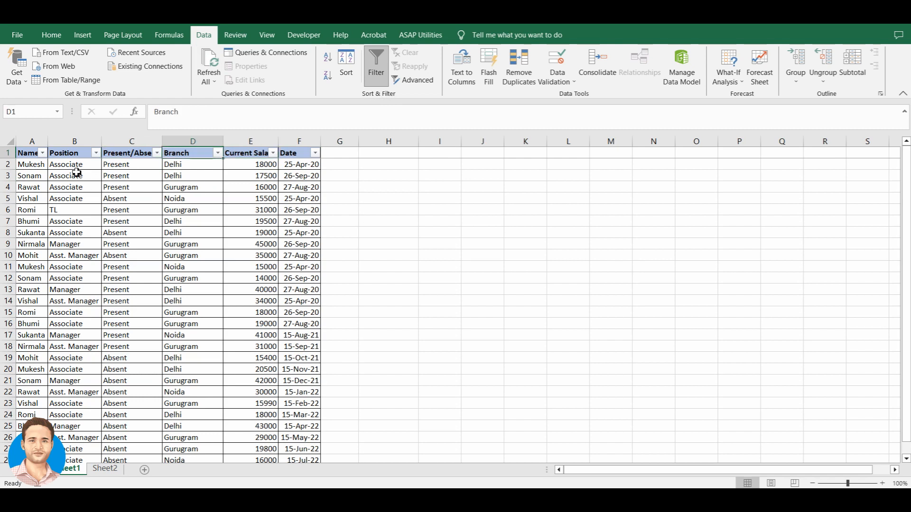
left_click_drag(31, 165, 32, 256)
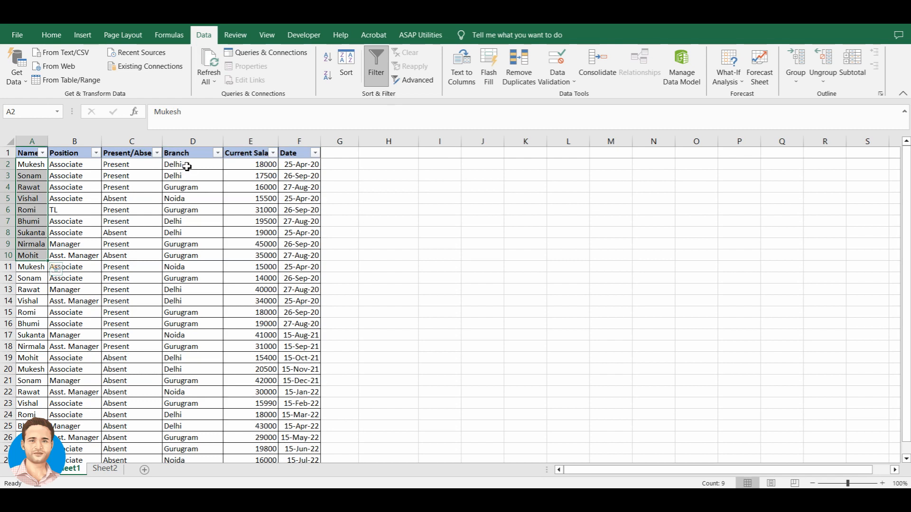
left_click_drag(187, 166, 189, 236)
left_click_drag(27, 170, 37, 210)
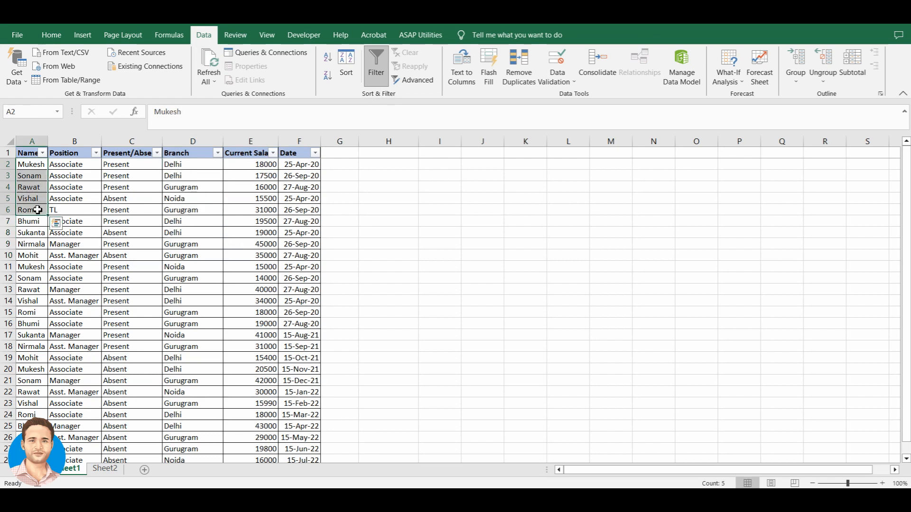
left_click_drag(260, 170, 263, 189)
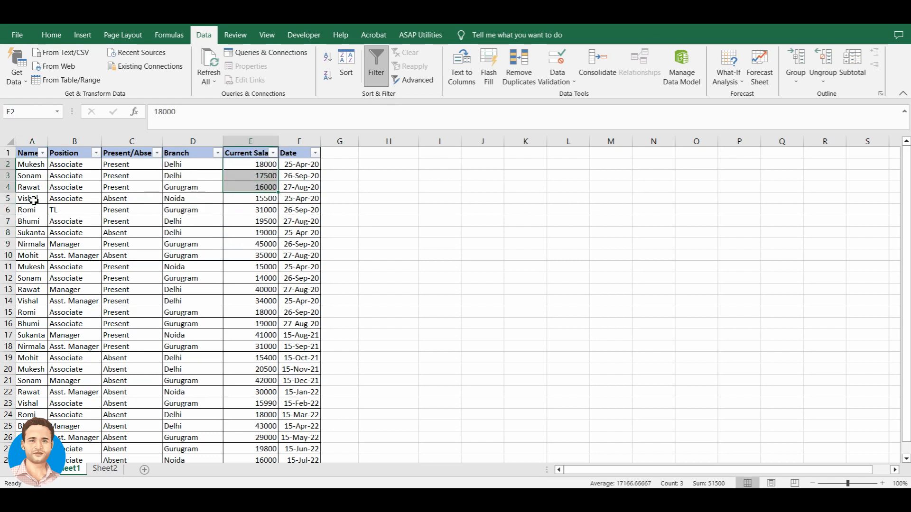
Filter the Name column to show only the employee listed in row 9.
left_click(43, 153)
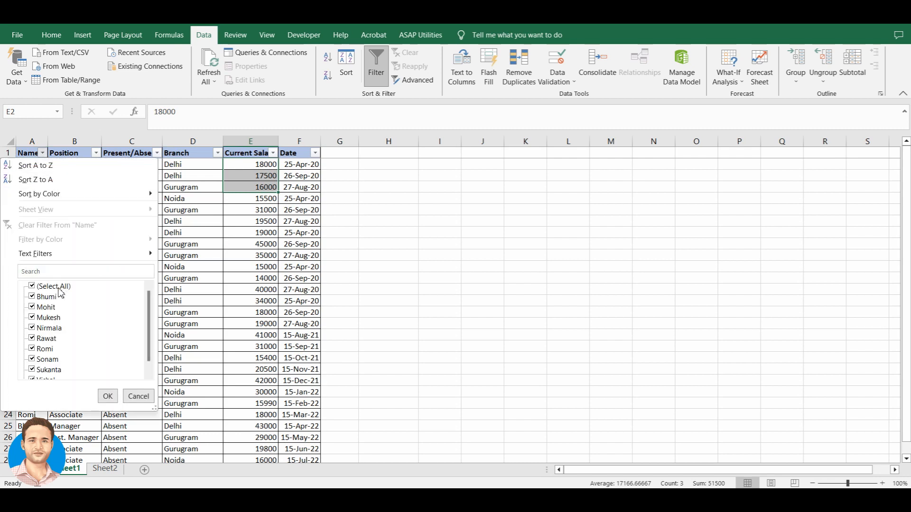
left_click(54, 286)
left_click(49, 329)
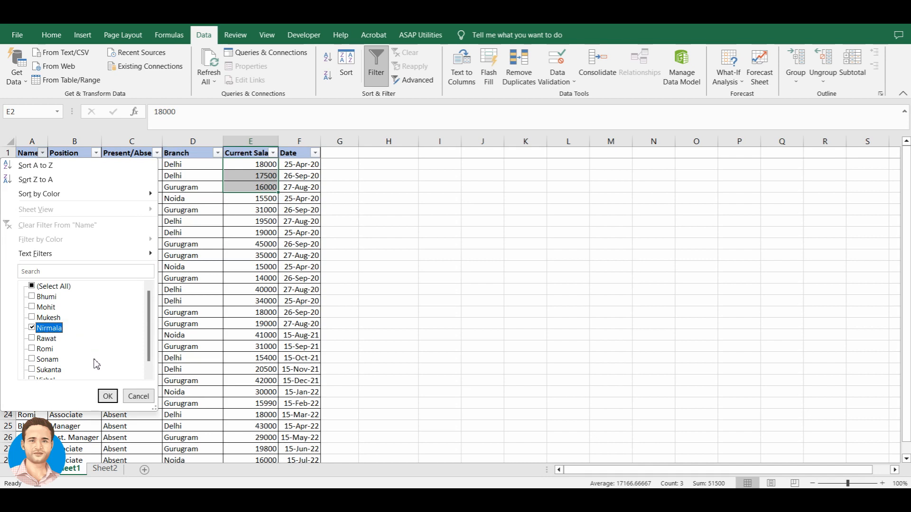
left_click(106, 399)
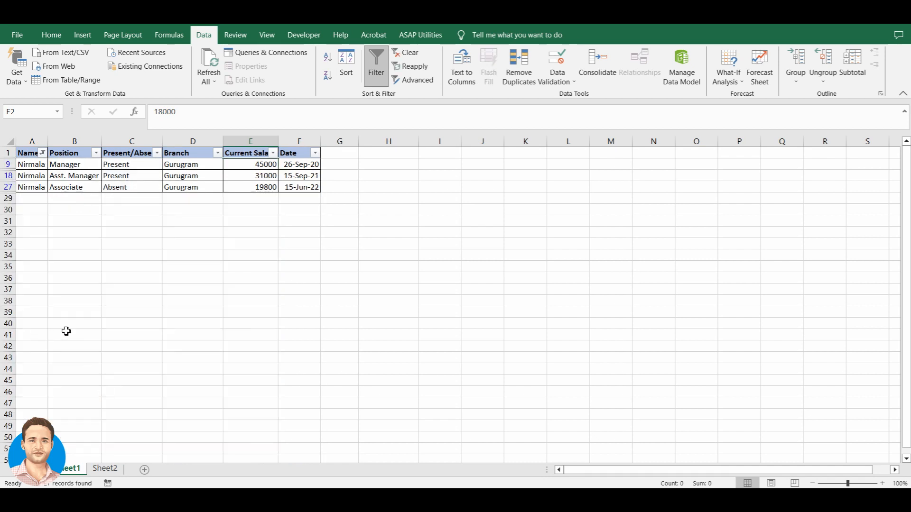
left_click(193, 167)
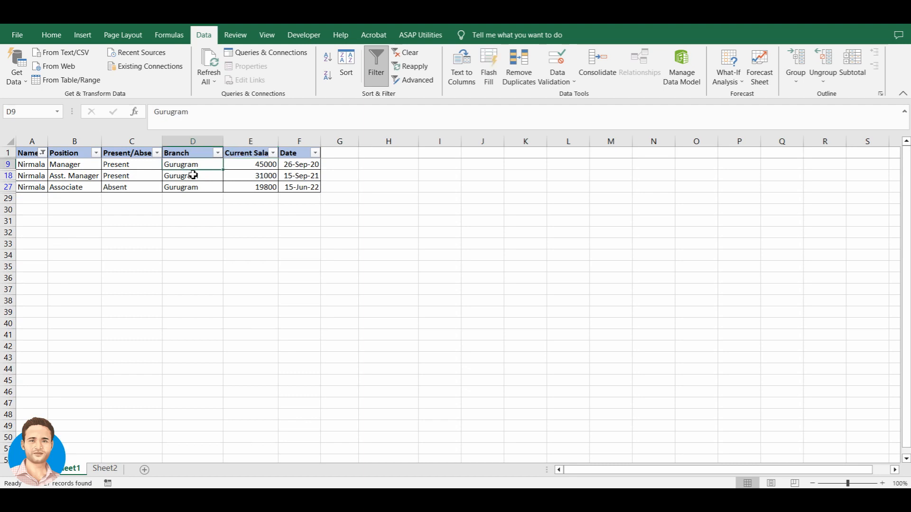
Change the Name filter to show only the employee listed in row 7, and look over that employee's records.
left_click(42, 154)
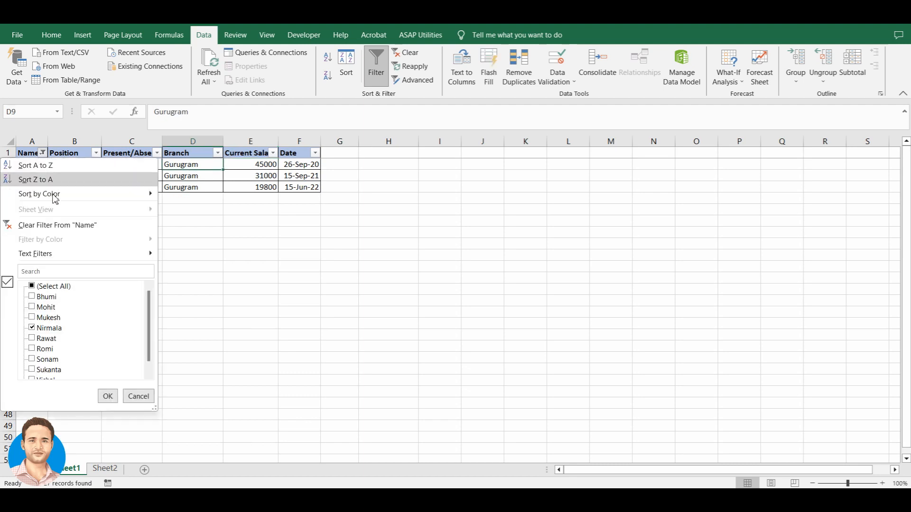
left_click(50, 289)
left_click(50, 288)
left_click(51, 296)
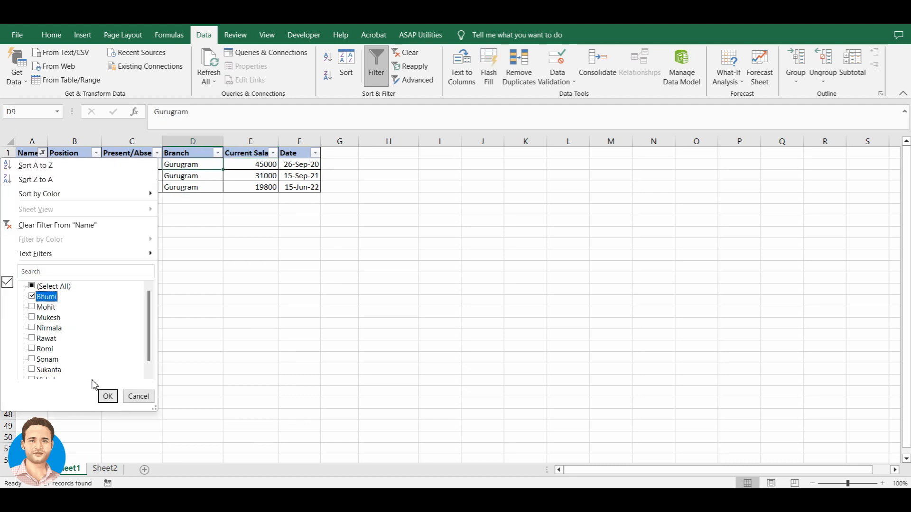
left_click(108, 396)
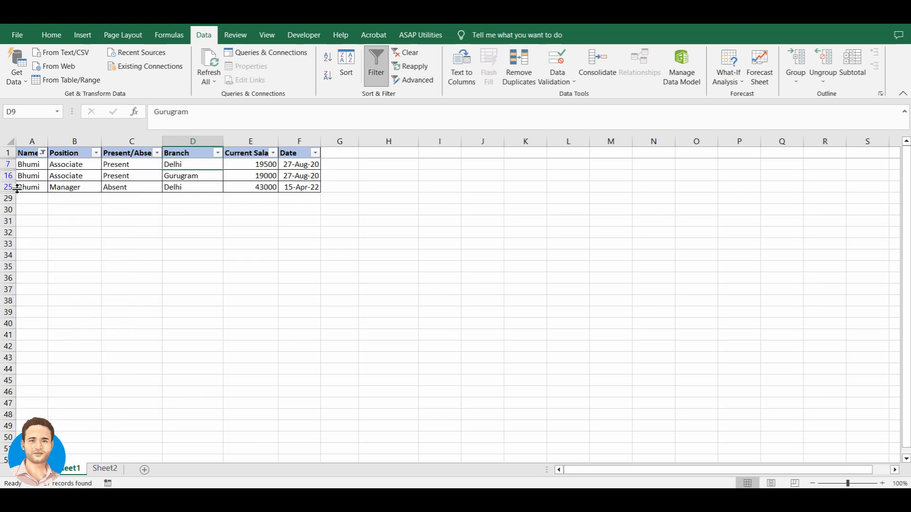
left_click(30, 166)
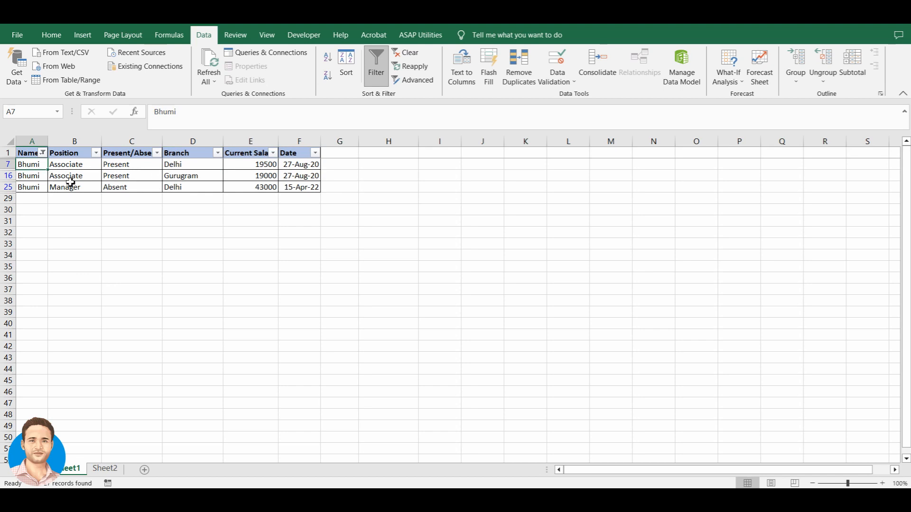
left_click_drag(38, 170, 36, 187)
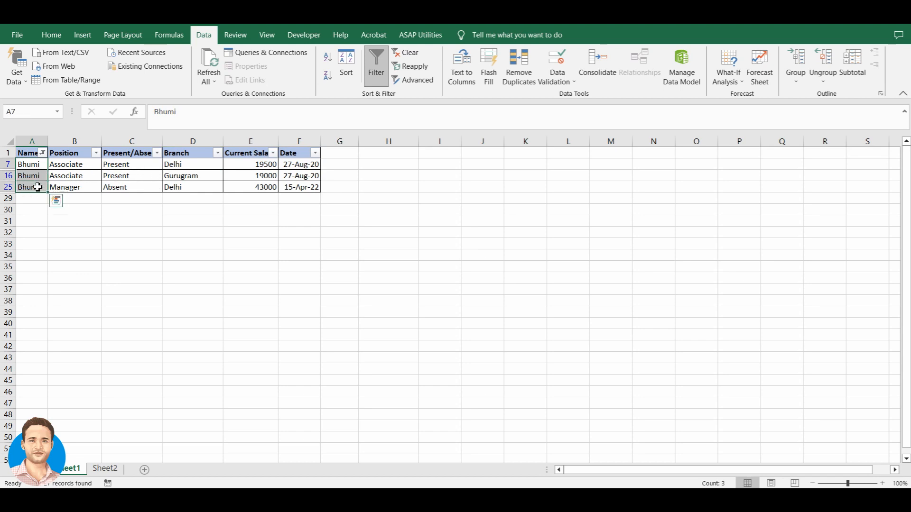
Filter the Branch column to show only Delhi for the already filtered employee.
left_click(218, 152)
left_click(120, 287)
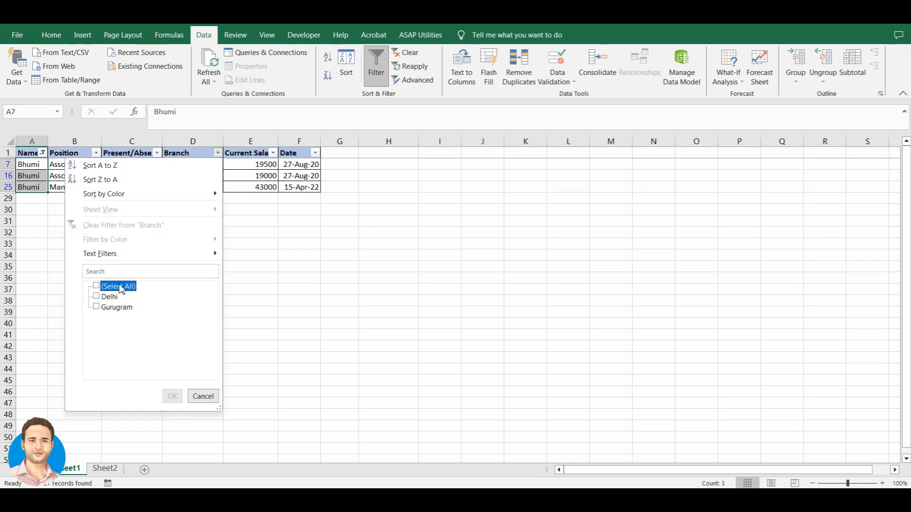
left_click(109, 298)
left_click(172, 396)
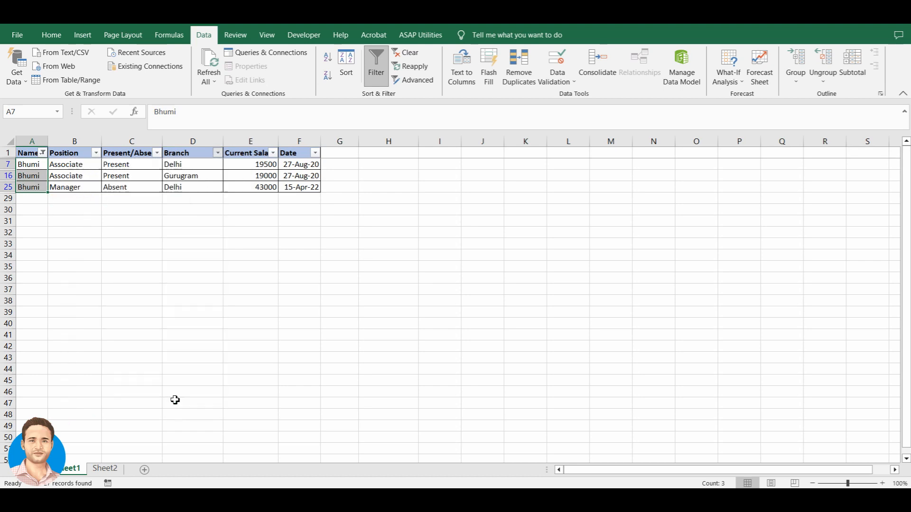
Check the branch and salary entries of the filtered rows, and turn off filtering for the employee data.
left_click_drag(247, 165, 250, 182)
left_click(248, 166)
left_click(247, 180)
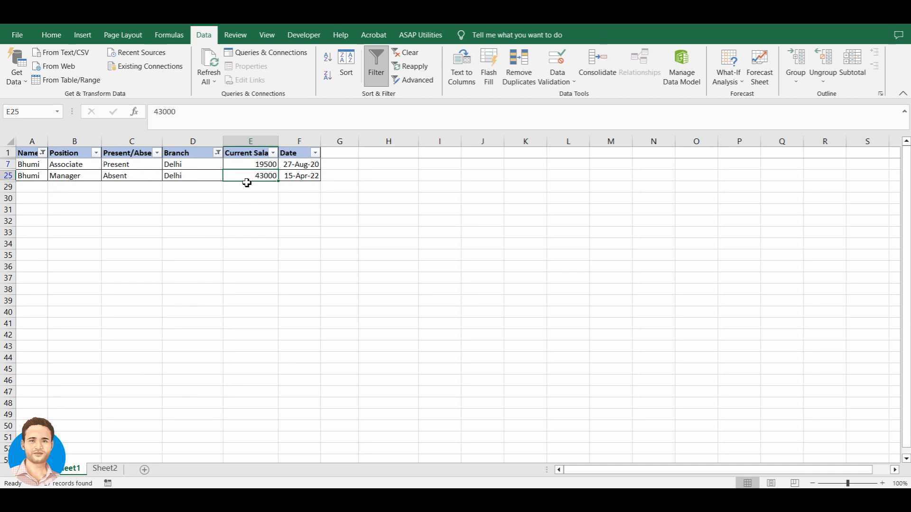
left_click(182, 167)
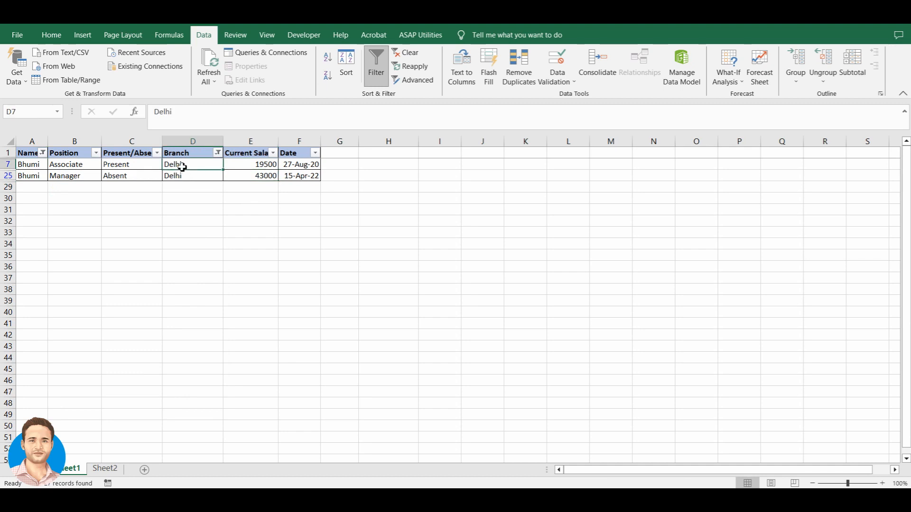
left_click(258, 167)
key("ctrl+shift+l")
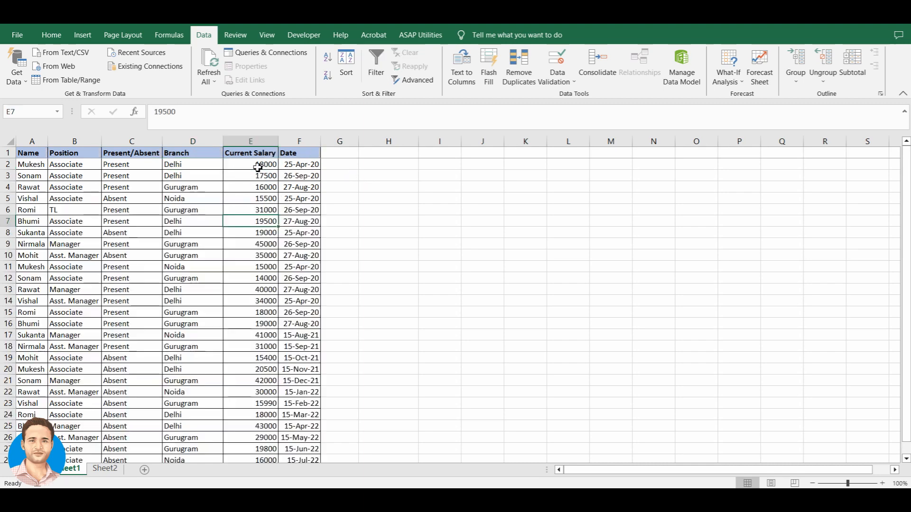
left_click(254, 173)
left_click(185, 191)
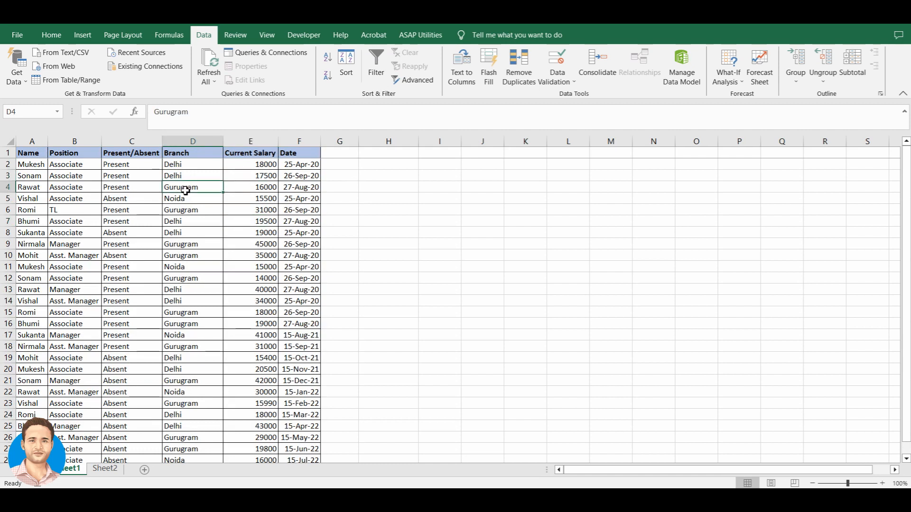
left_click(184, 220)
left_click(198, 199)
left_click(199, 191)
left_click(32, 165)
left_click_drag(29, 153, 288, 370)
left_click(242, 279)
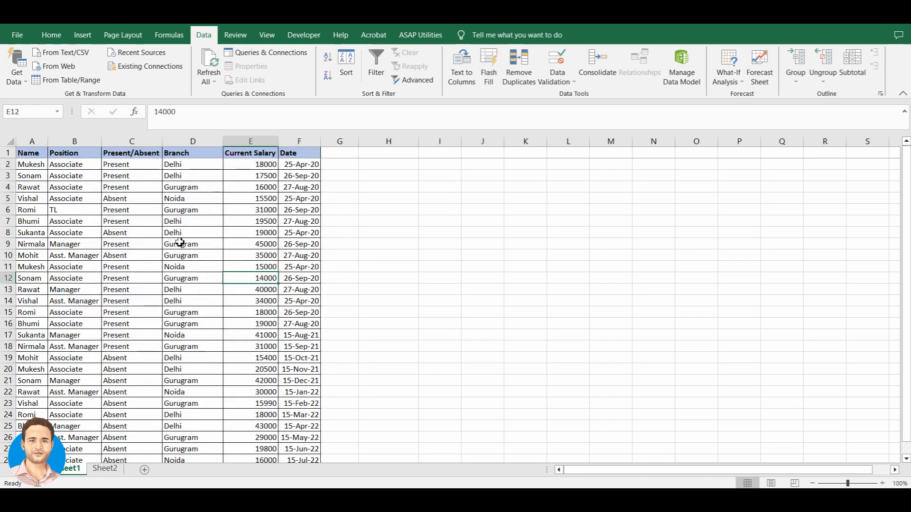
Convert the employee data in A1:F28 into an Excel table that uses the first row as headers.
left_click(83, 35)
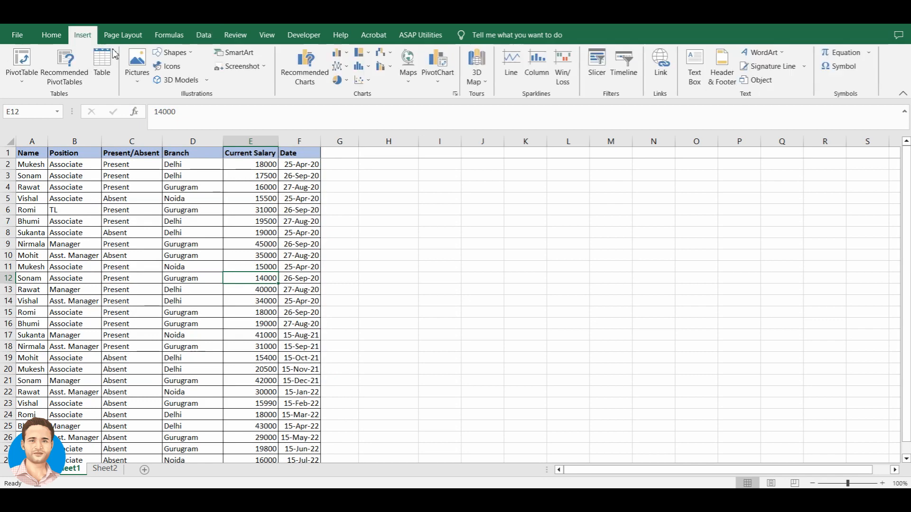
left_click(145, 233)
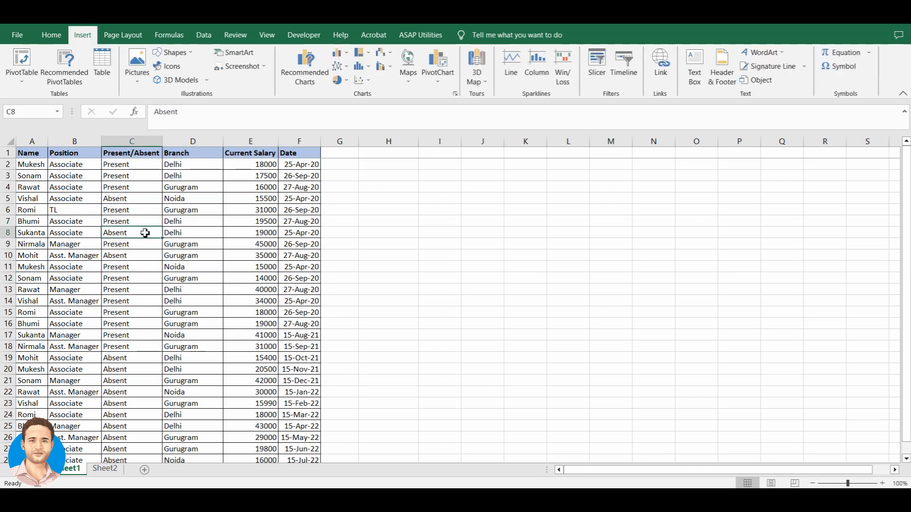
key("ctrl+t")
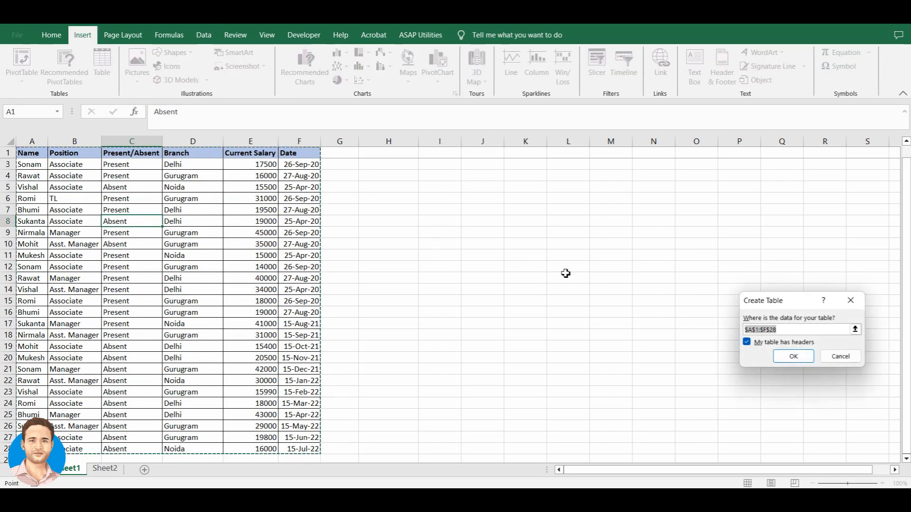
left_click_drag(778, 305, 408, 232)
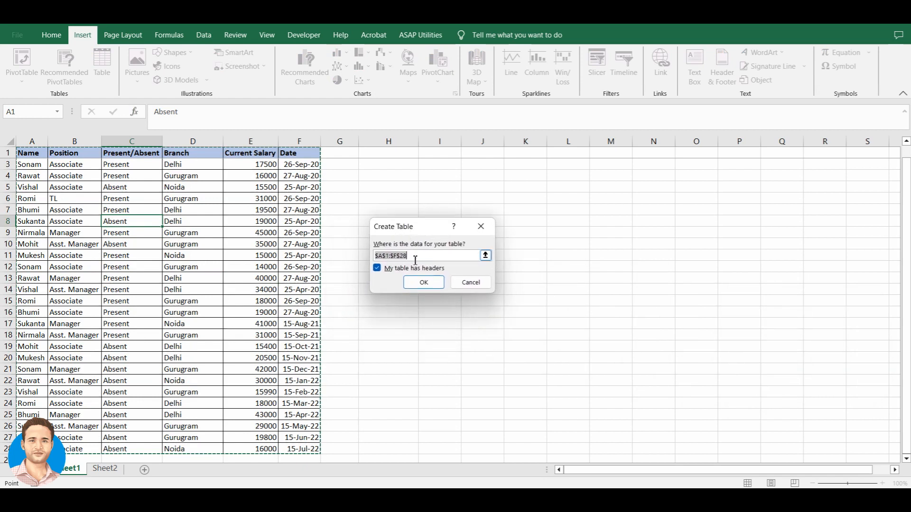
scroll(219, 244, "down", 2)
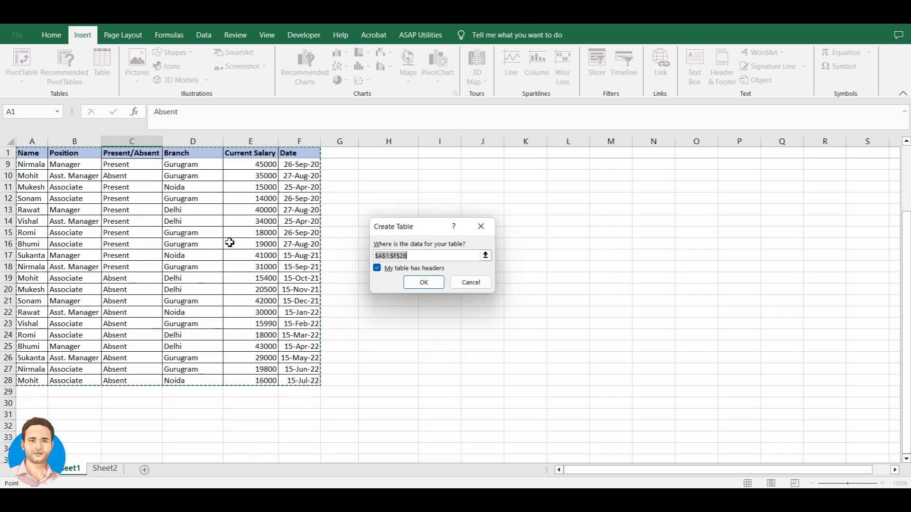
scroll(296, 299, "up", 3)
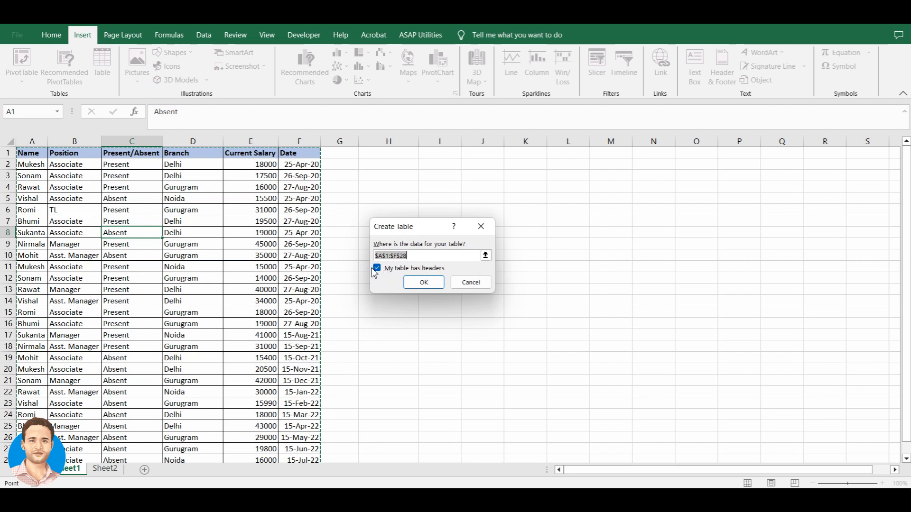
left_click(424, 286)
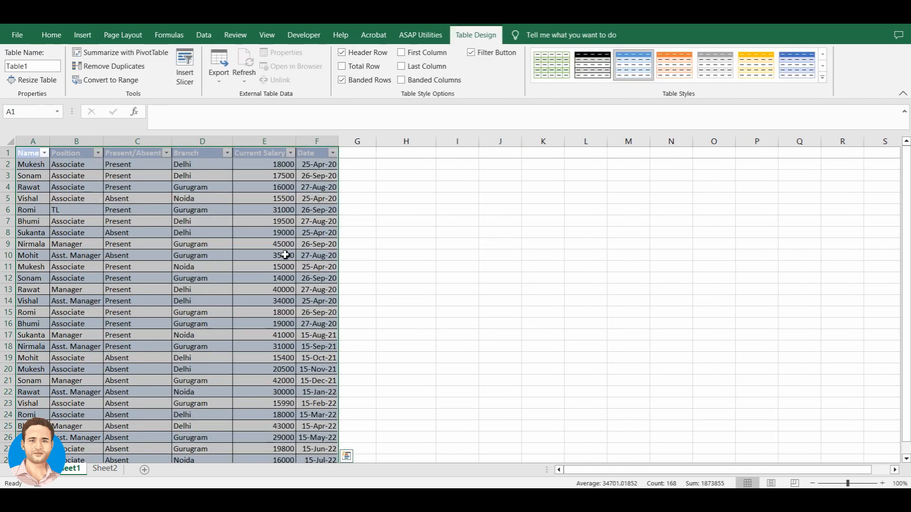
Look over the new table's headers and cells, and check the Table command's description while a table cell is selected.
left_click(262, 168)
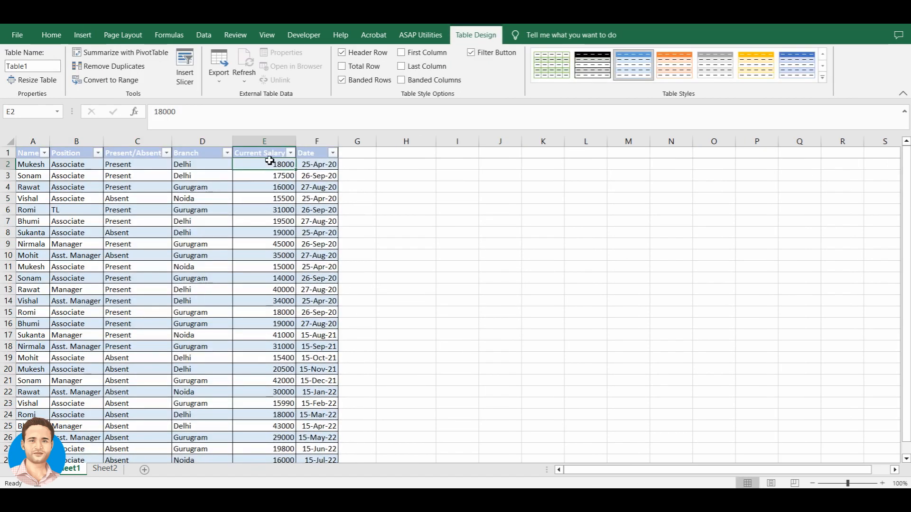
left_click(152, 157)
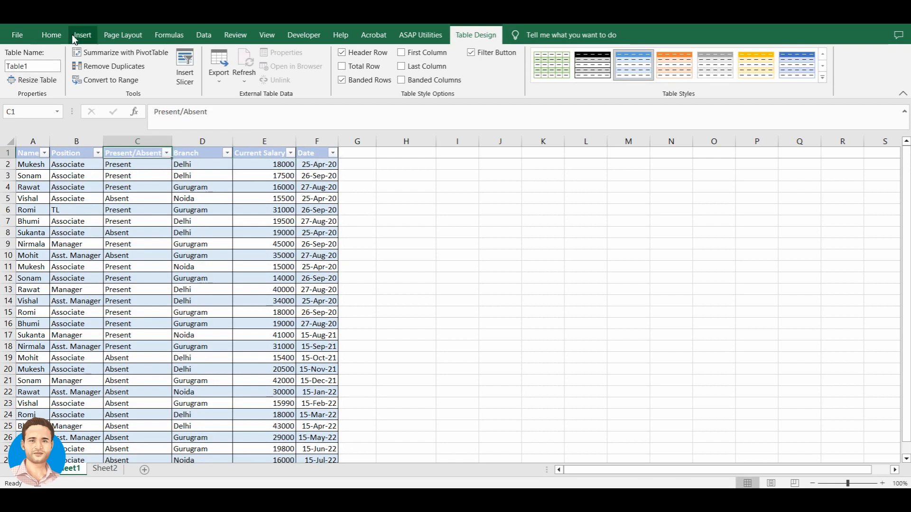
left_click(150, 260)
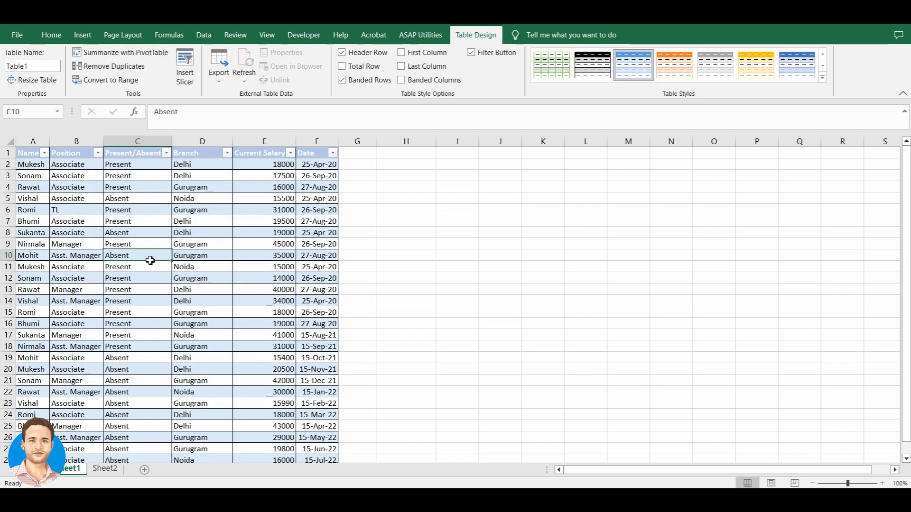
left_click(84, 36)
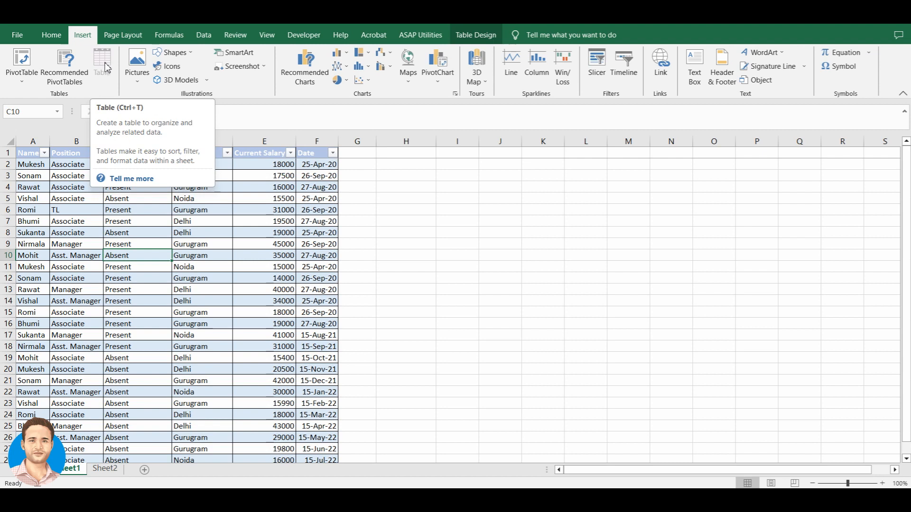
left_click(208, 245)
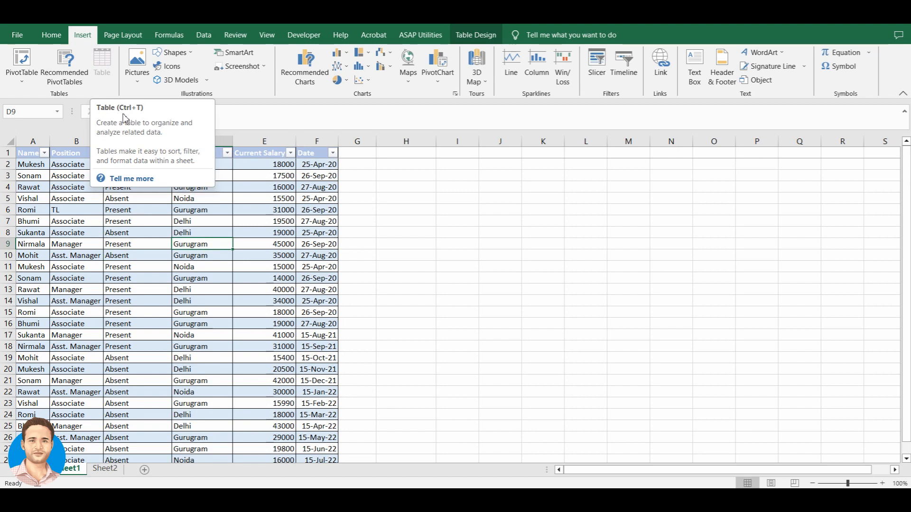
left_click(217, 237)
key("ctrl+Home")
key("Down")
left_click(264, 234)
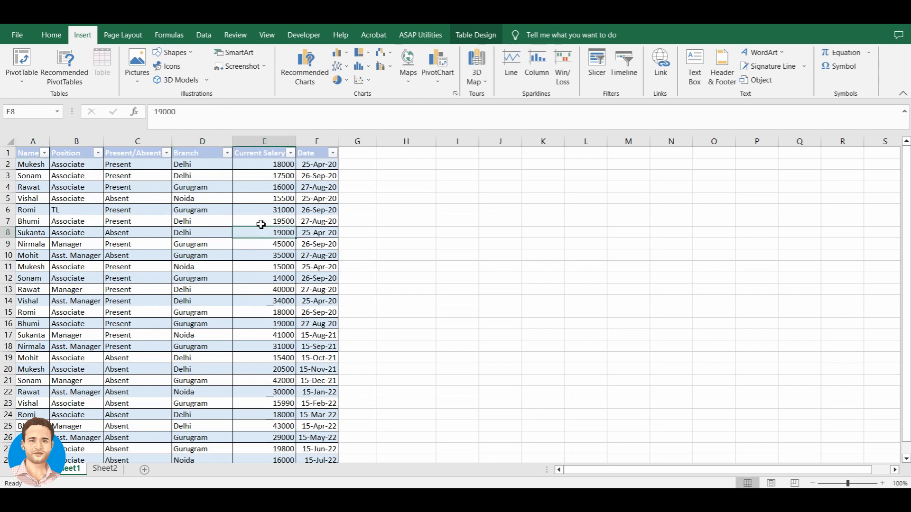
Insert slicers for the Name and Branch fields and place them side by side next to the employee table.
left_click(285, 176)
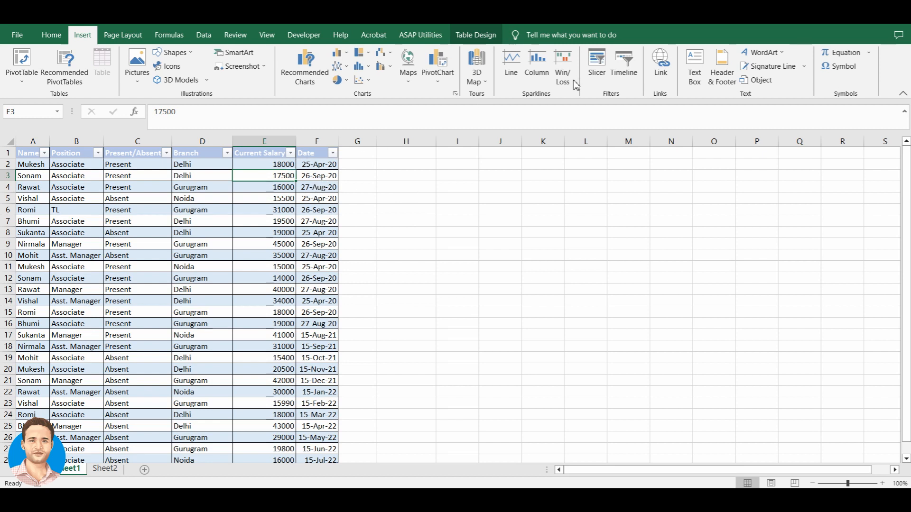
left_click(600, 74)
left_click_drag(607, 190, 642, 187)
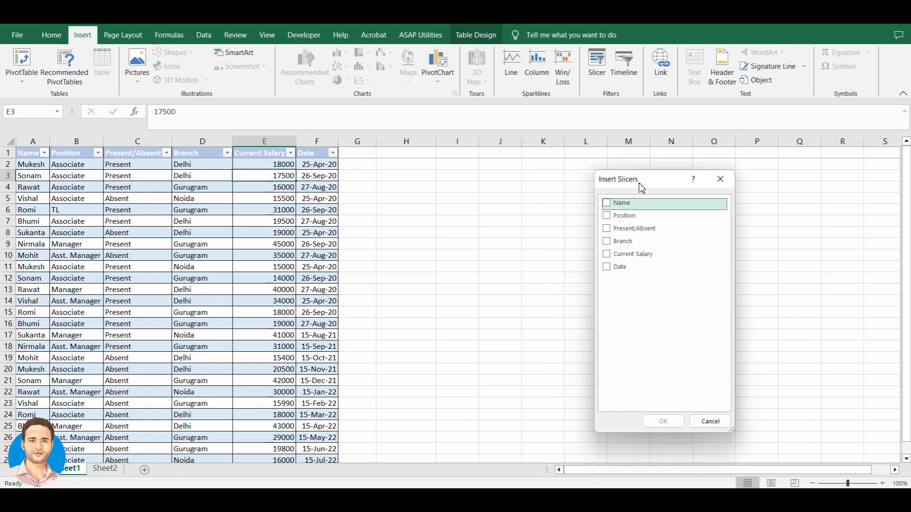
left_click(607, 204)
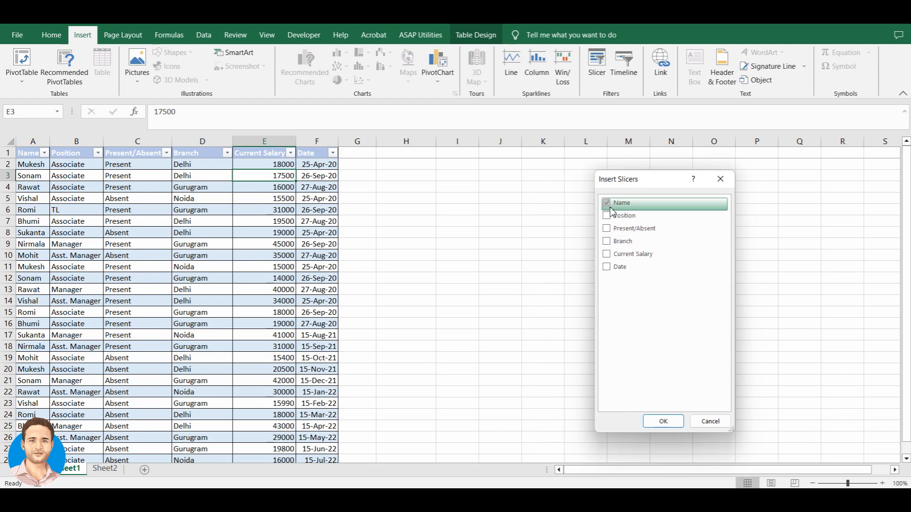
left_click(610, 244)
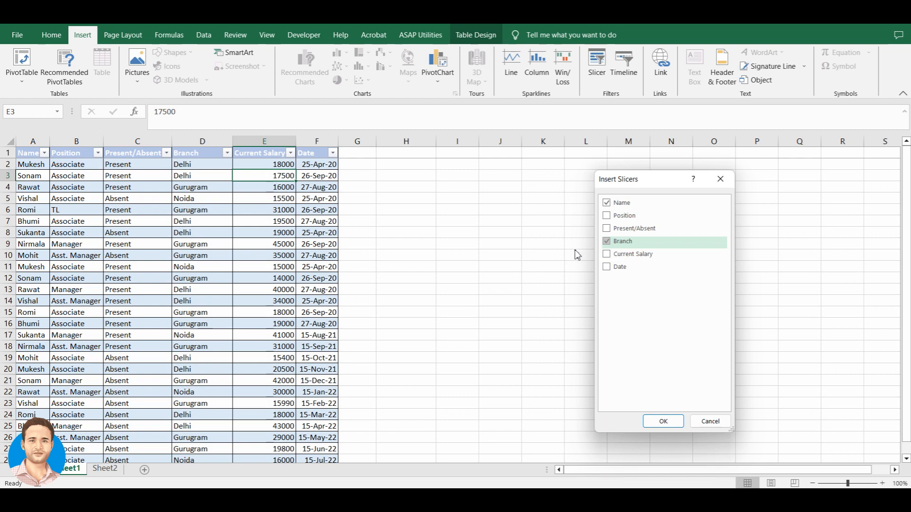
left_click(662, 421)
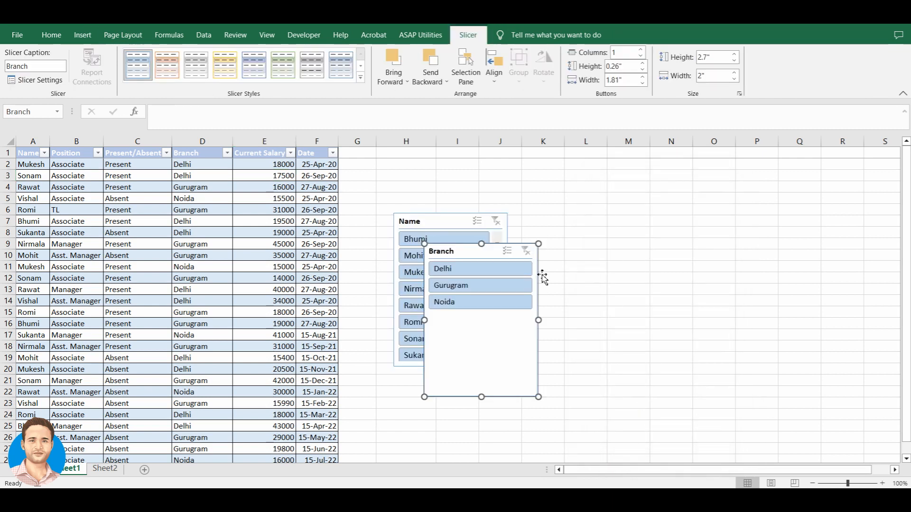
left_click_drag(472, 257, 572, 179)
left_click_drag(448, 222, 428, 180)
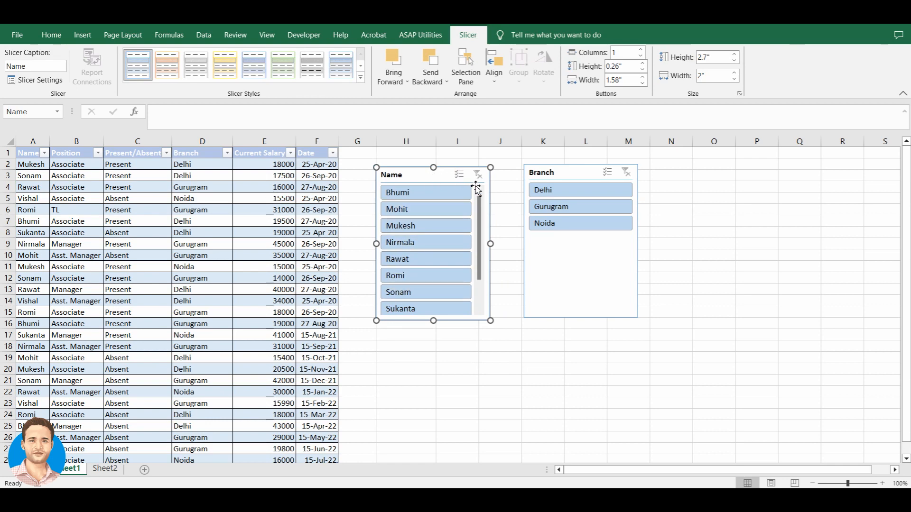
Look through the available table styles for the employee table.
left_click(228, 187)
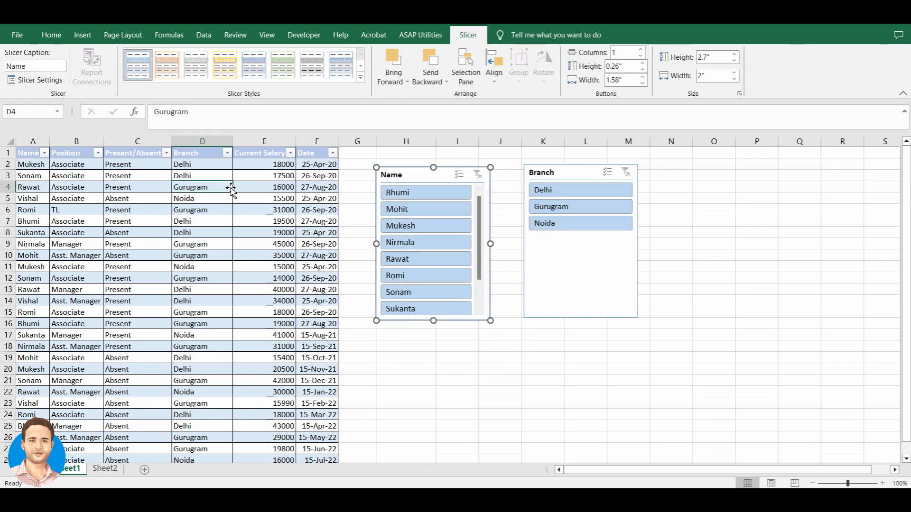
left_click(475, 36)
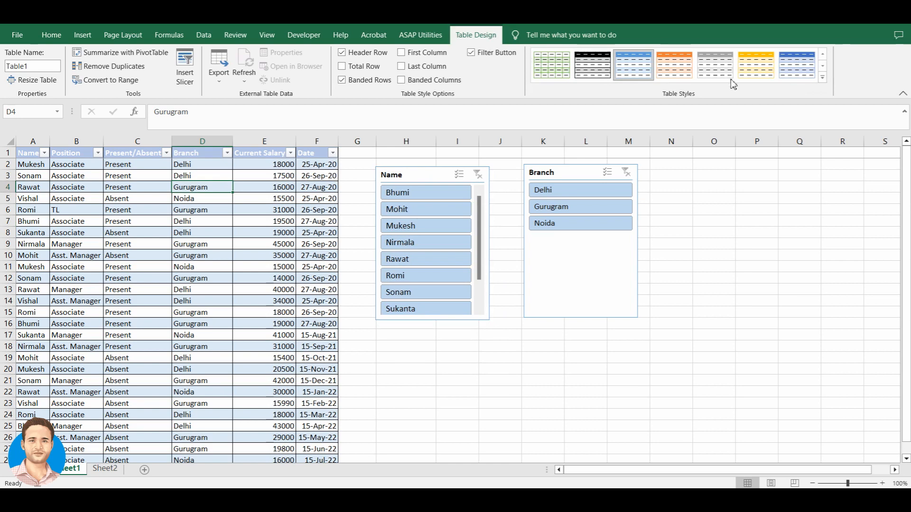
left_click(826, 90)
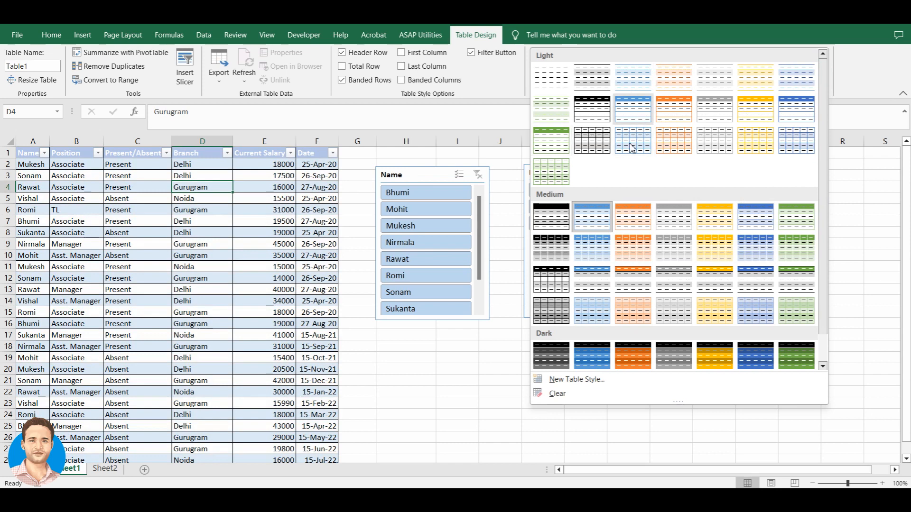
left_click(224, 222)
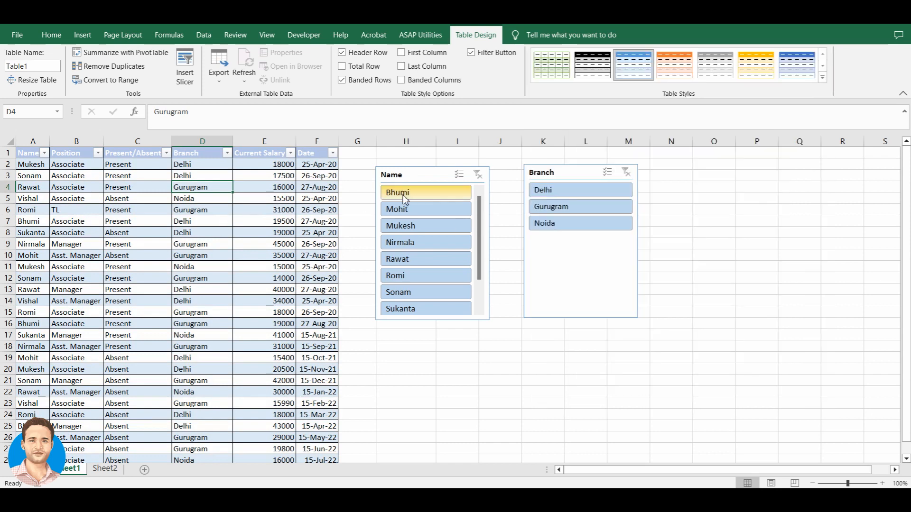
Apply the light orange slicer style to the Name slicer and look through its list of names.
left_click(426, 180)
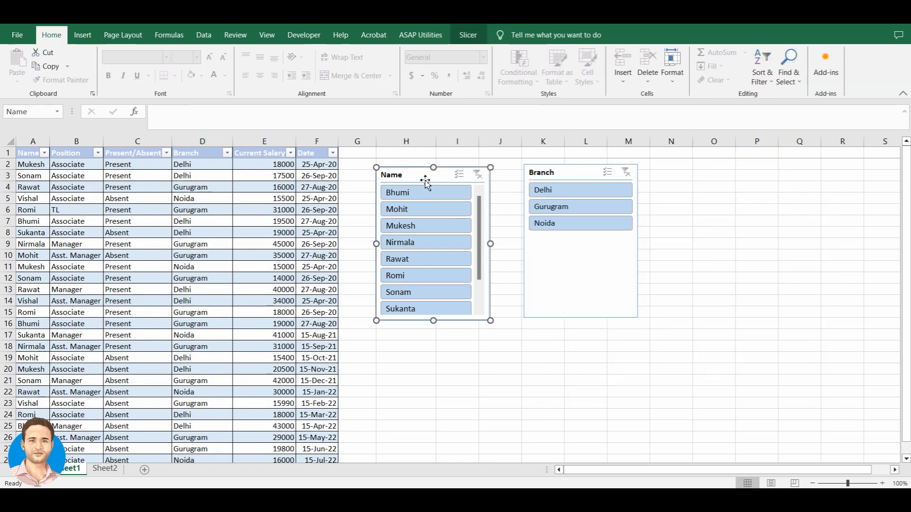
left_click(466, 35)
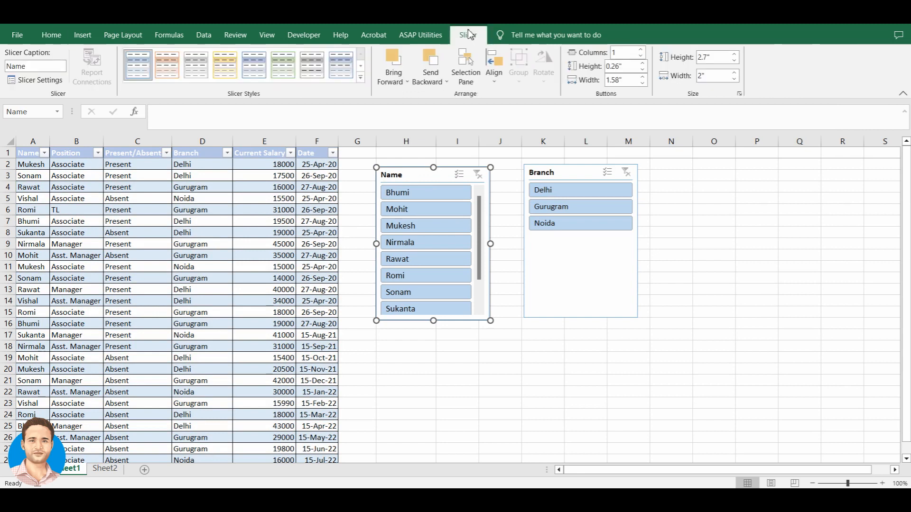
left_click(360, 77)
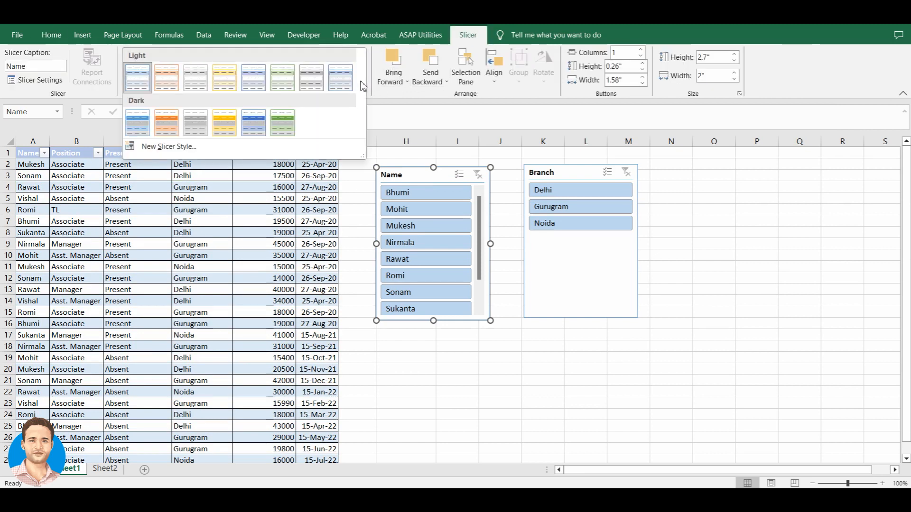
left_click(164, 82)
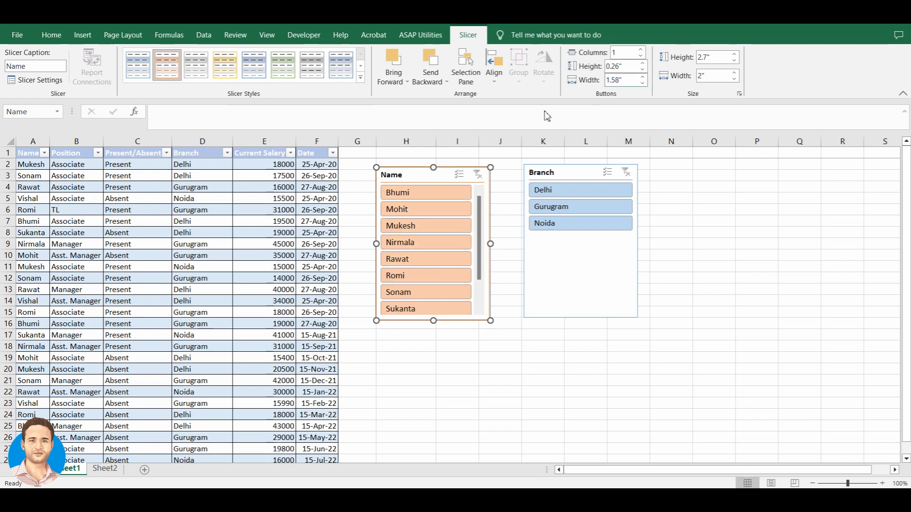
scroll(435, 214, "down", 2)
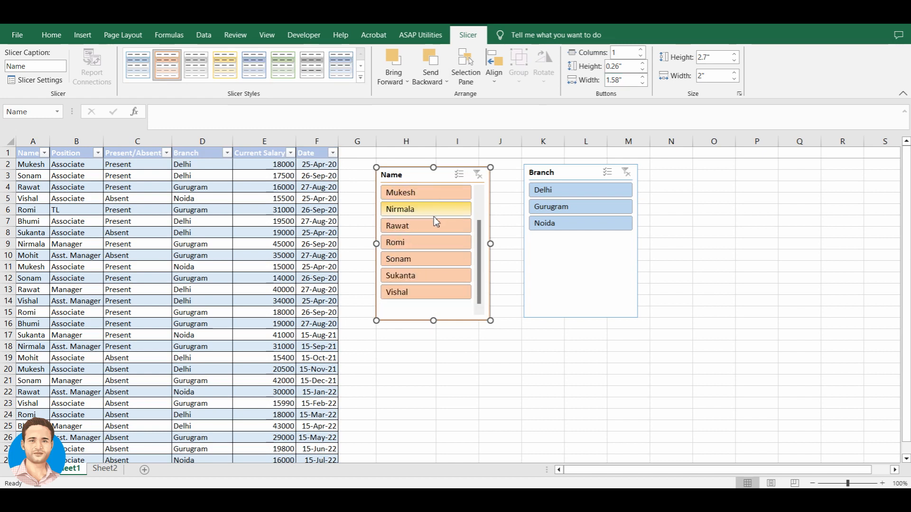
scroll(434, 219, "up", 2)
Move the Branch slicer farther away from the Name slicer and arrange its buttons in 3 columns.
left_click_drag(575, 178, 680, 191)
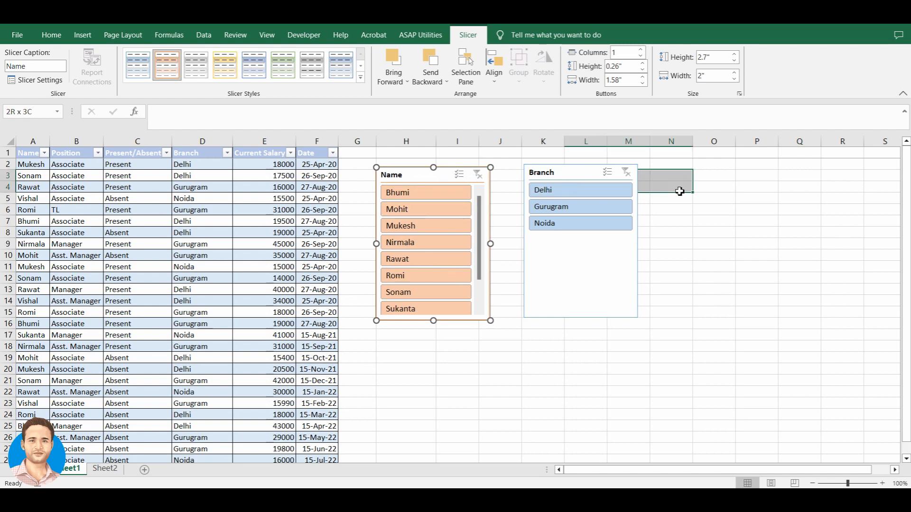
left_click_drag(580, 179, 739, 193)
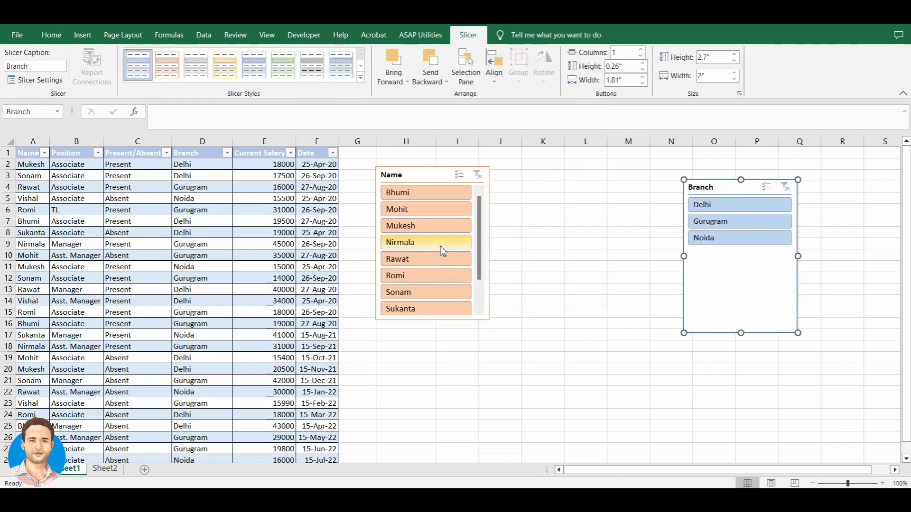
left_click(619, 54)
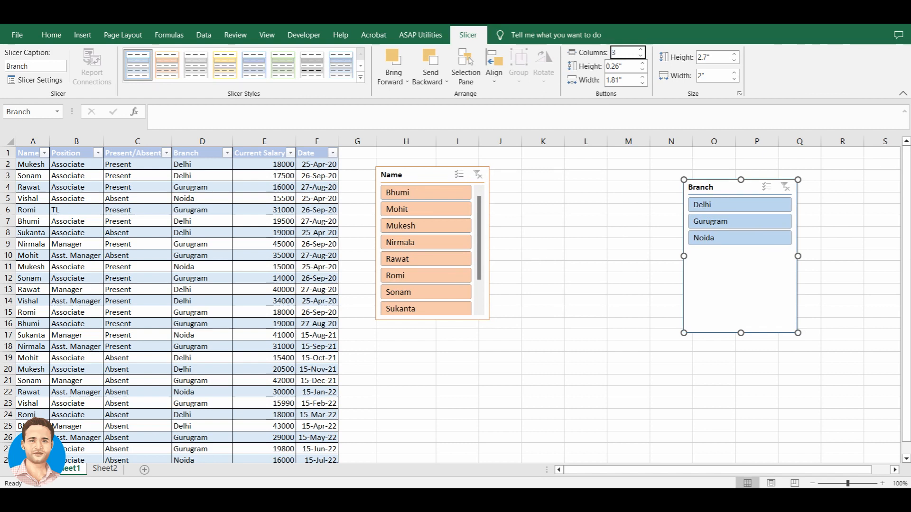
type("3")
key("Return")
Arrange the Name slicer's buttons in 3 columns.
left_click(465, 169)
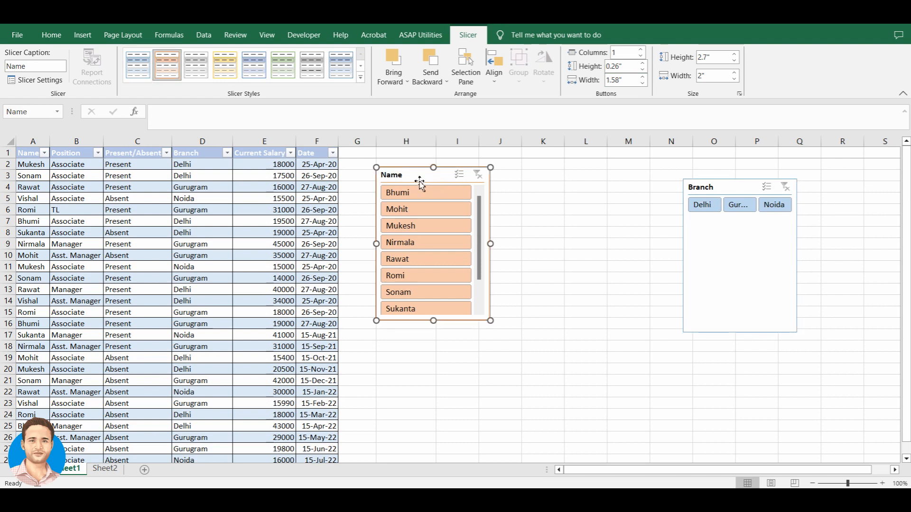
left_click(626, 53)
type("3")
key("Return")
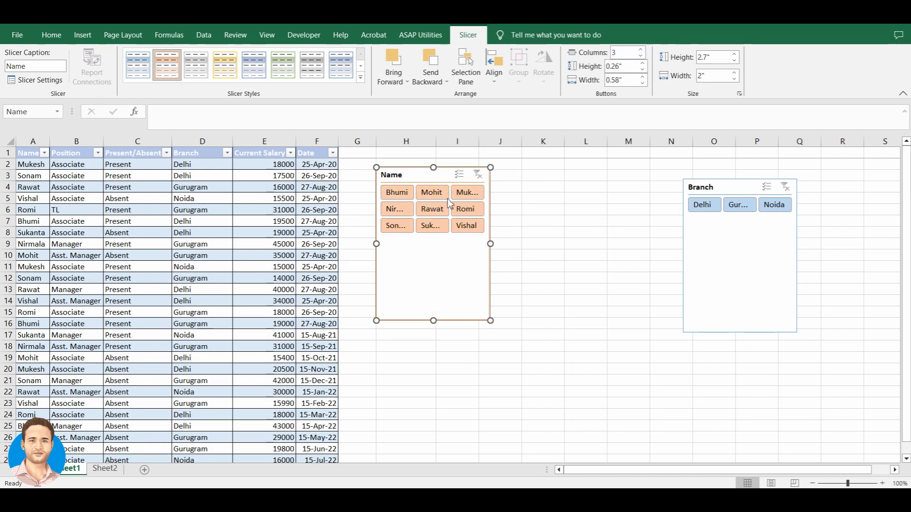
Resize the Name slicer to about 4.26" wide by 1.97" high, and align both slicers side by side along row 1 beside the table.
left_click_drag(491, 321, 620, 280)
left_click_drag(514, 178, 493, 156)
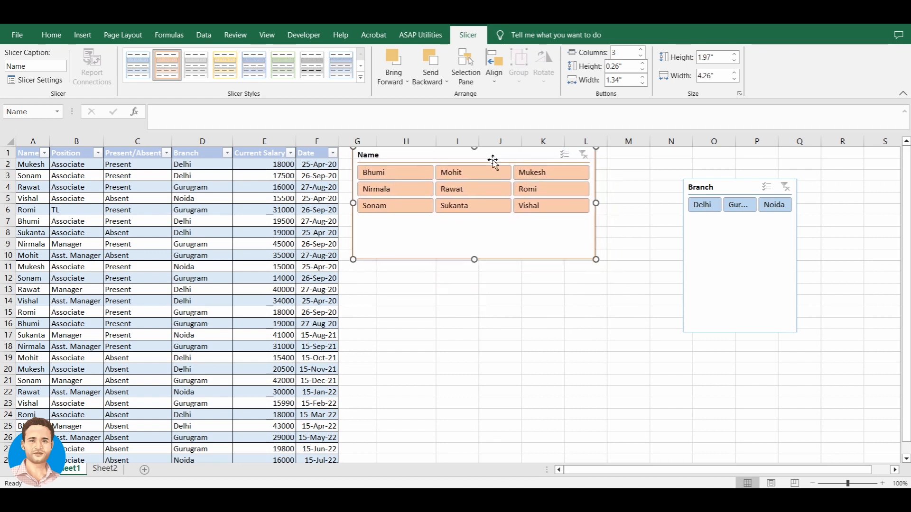
left_click(732, 191)
left_click_drag(732, 191, 643, 155)
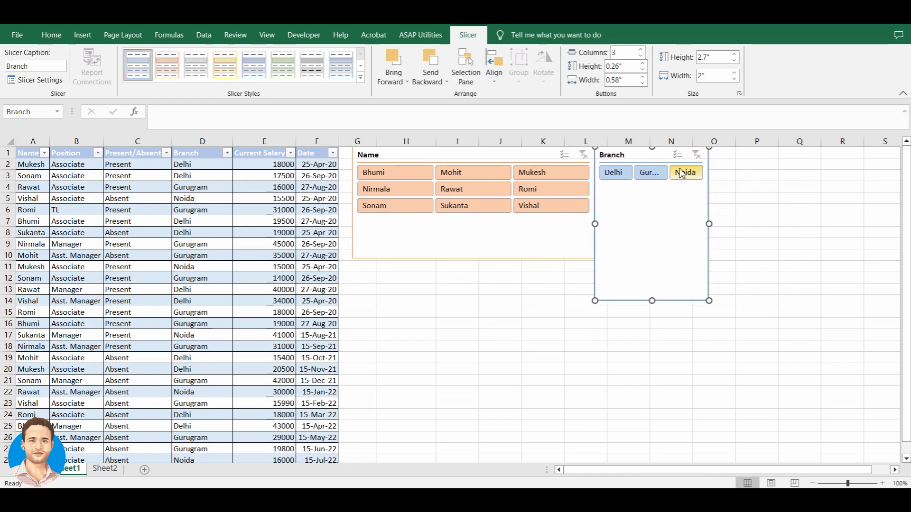
Resize the Branch slicer to about 3" wide by 1.96" high so all branch names fit.
left_click_drag(710, 300, 735, 259)
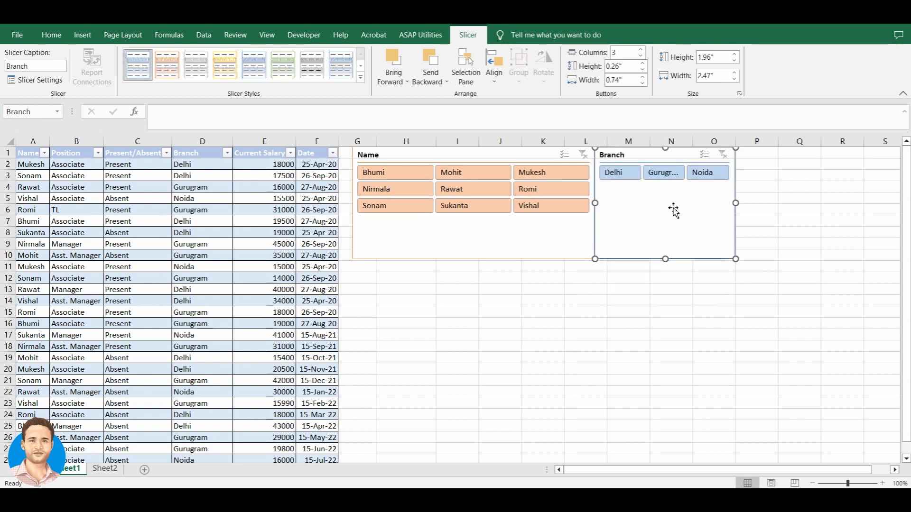
left_click_drag(741, 212, 768, 208)
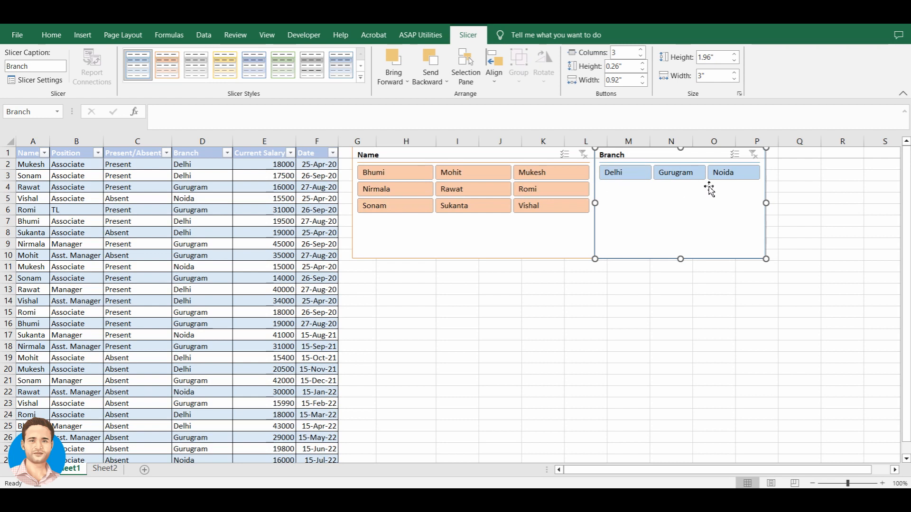
Filter the table for two employees in turn, combined with the Gurugram and Noida branches, and clear the filters.
left_click(402, 212)
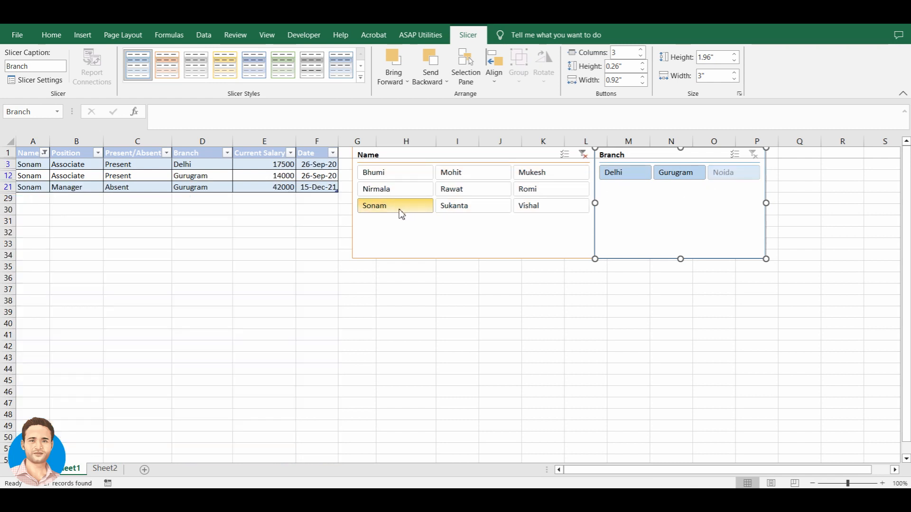
left_click(688, 175)
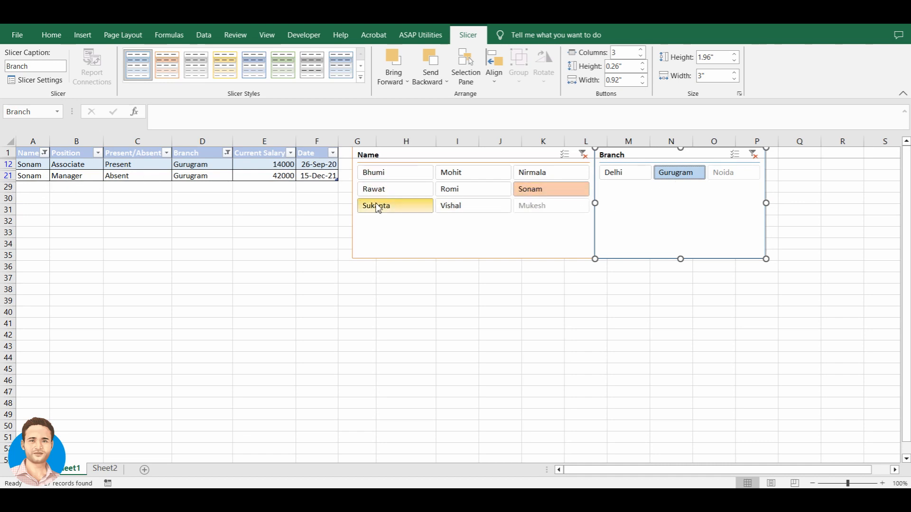
left_click(385, 190)
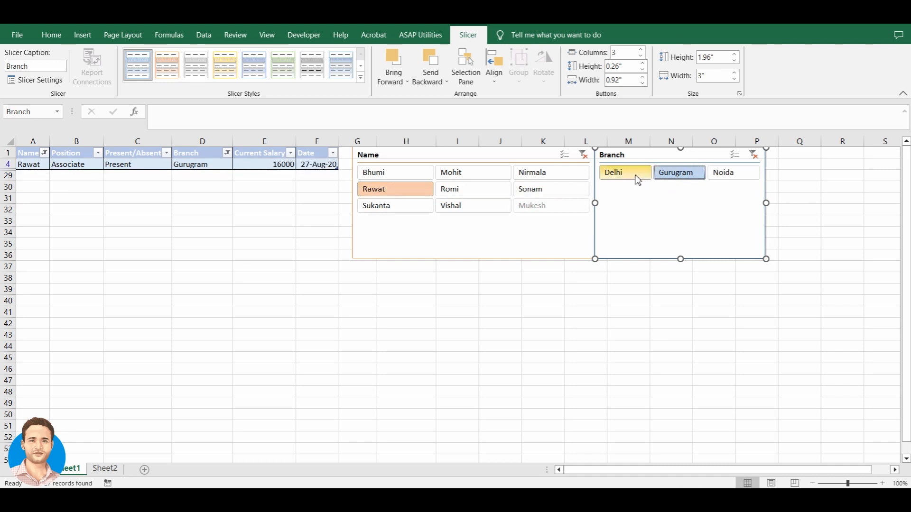
left_click(731, 175)
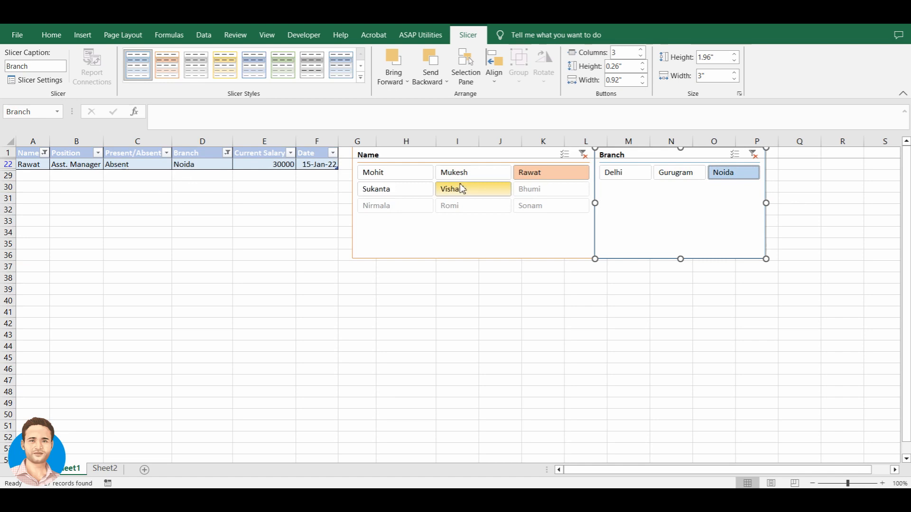
left_click(752, 154)
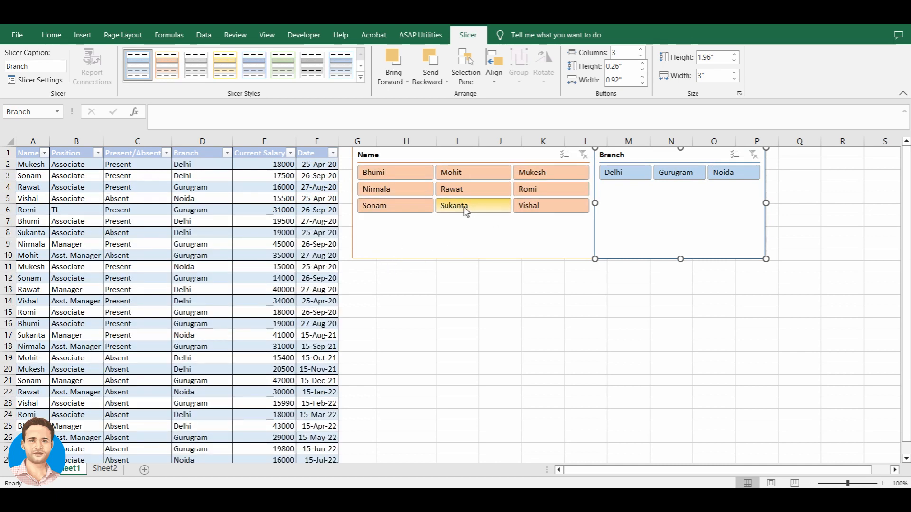
Use the slicers to filter the table to one employee in the Delhi branch and check that record's current salary.
left_click(464, 207)
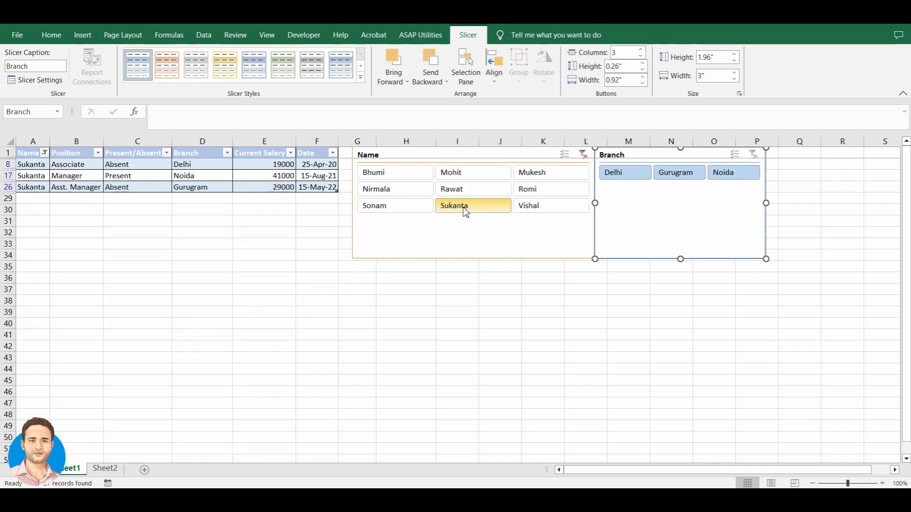
left_click(622, 180)
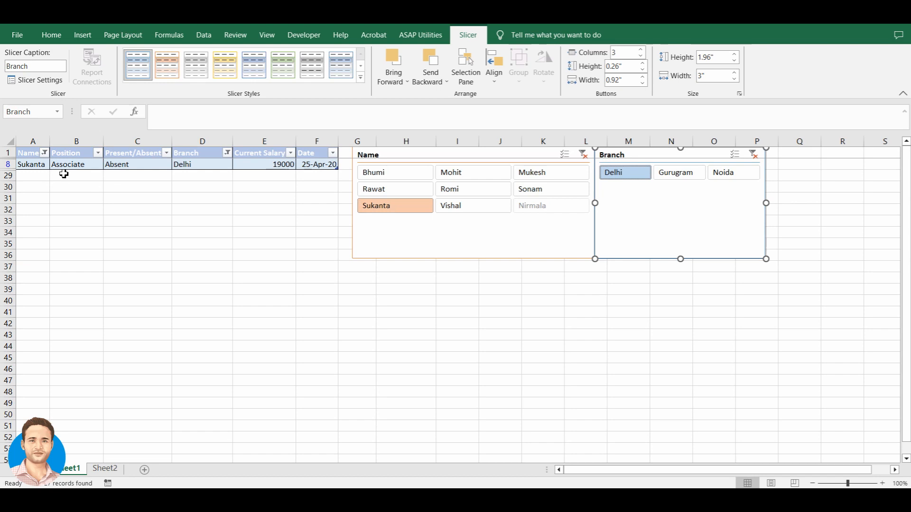
left_click(278, 166)
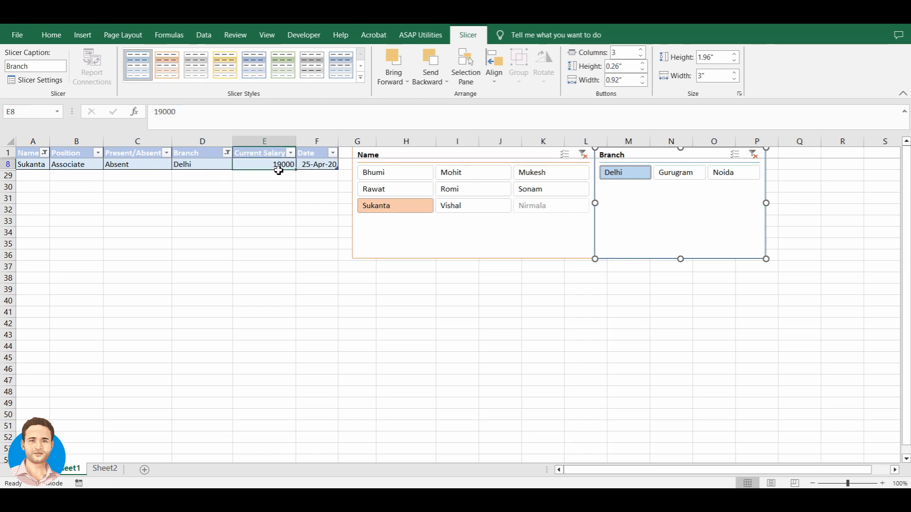
left_click(485, 225)
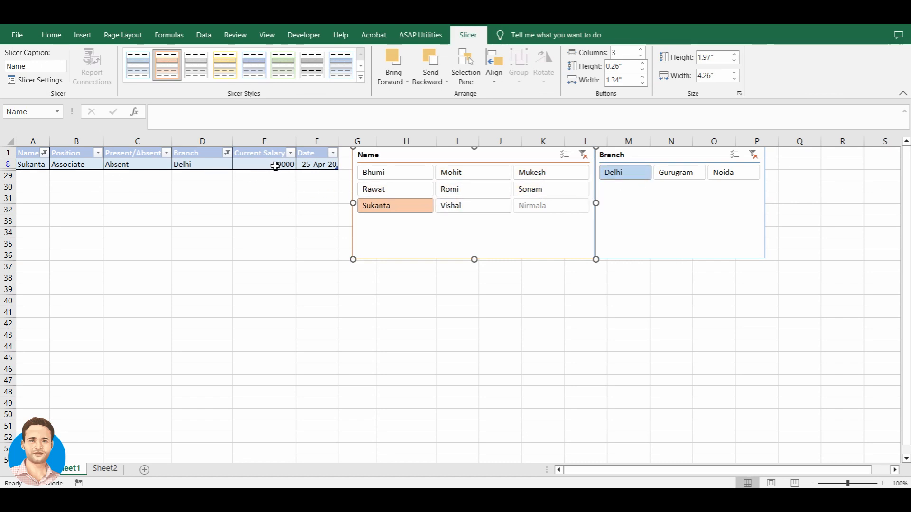
Filter the table to another employee in the Noida branch and view the Current Salary column's filter options.
left_click(472, 178)
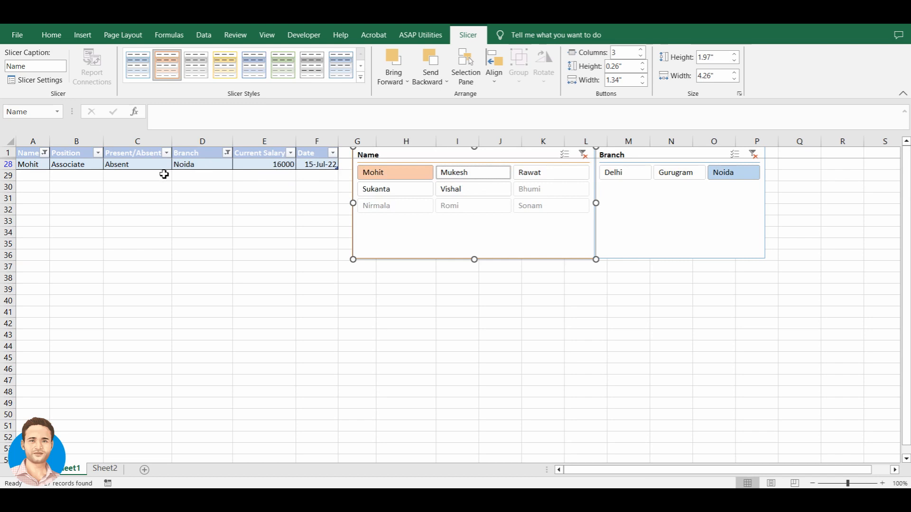
left_click(288, 154)
left_click(290, 153)
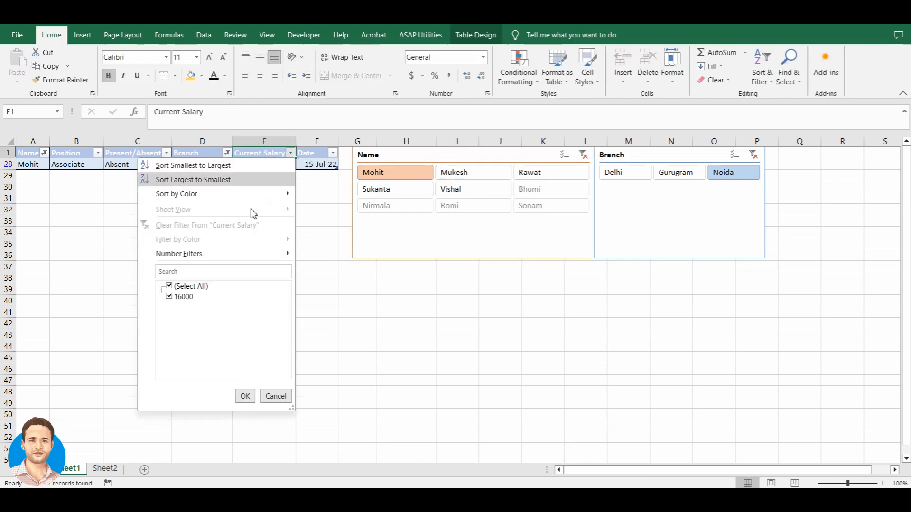
left_click(291, 154)
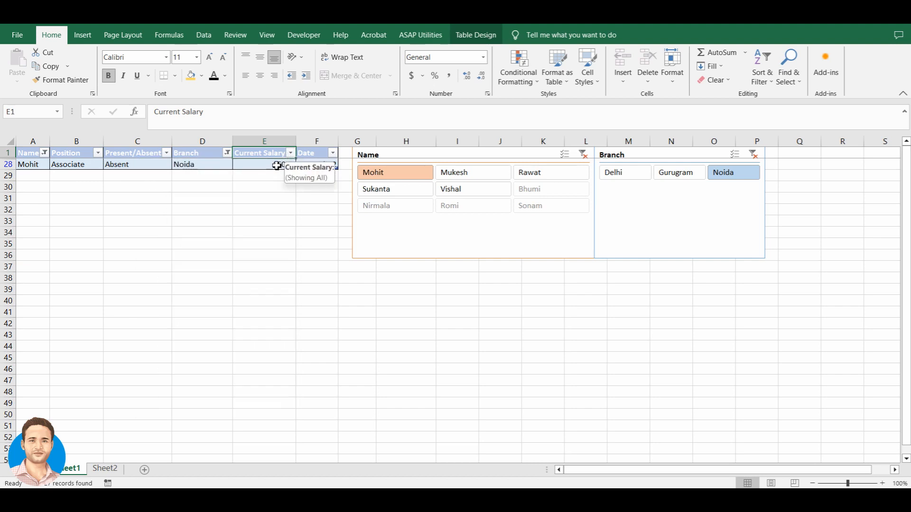
left_click(510, 231)
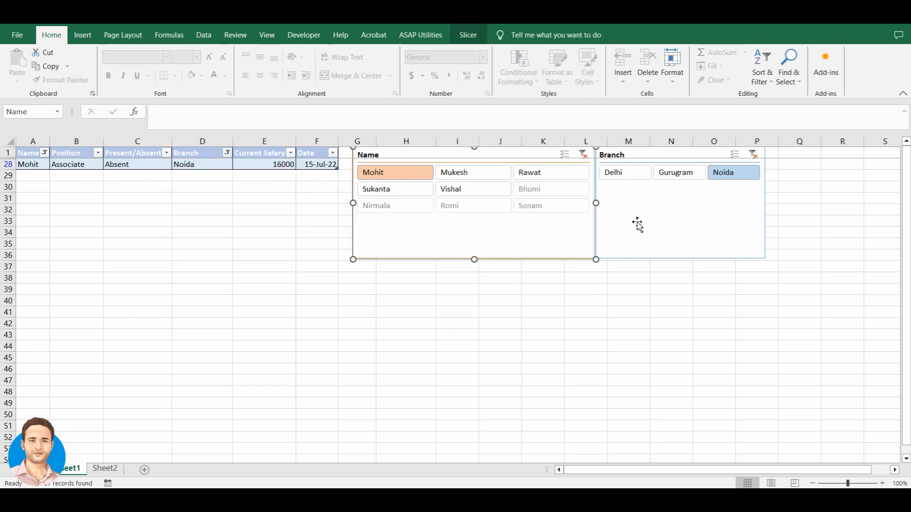
left_click(194, 170)
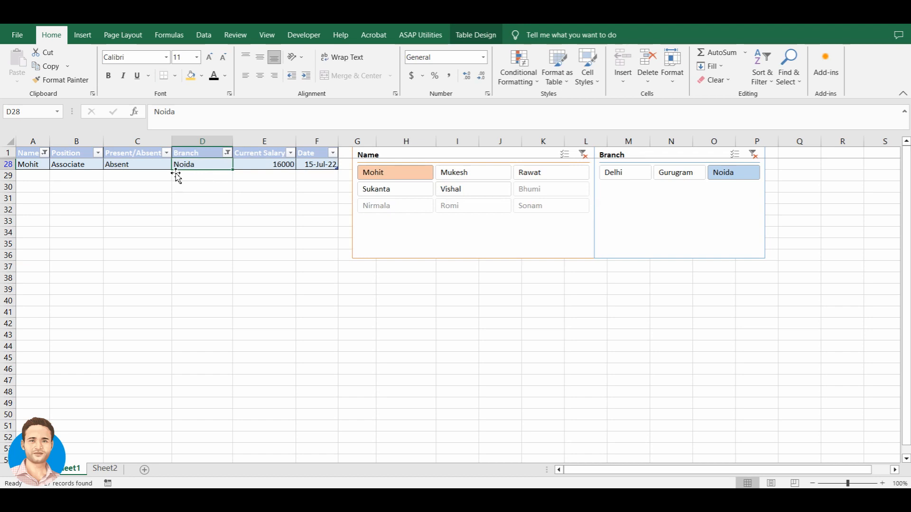
Clear both slicers' filters, and try the Name slicer on a single employee before clearing it again.
left_click(586, 158)
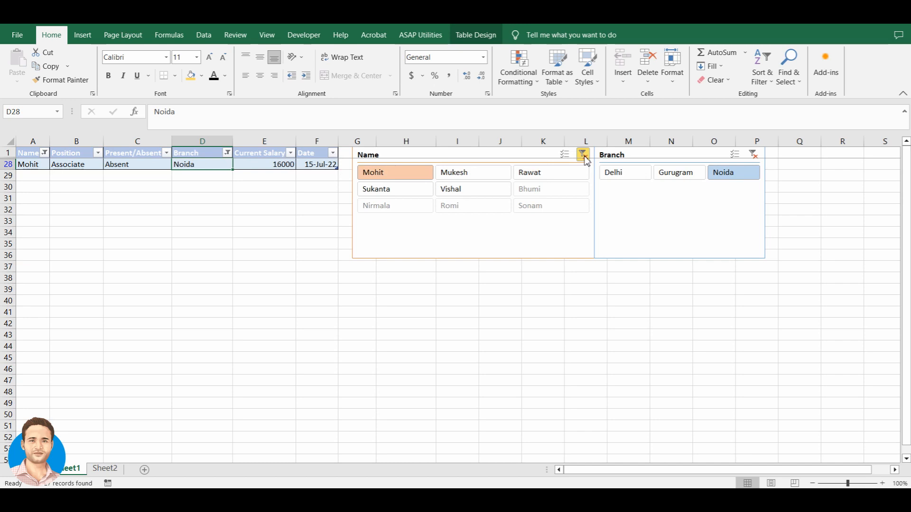
left_click(753, 156)
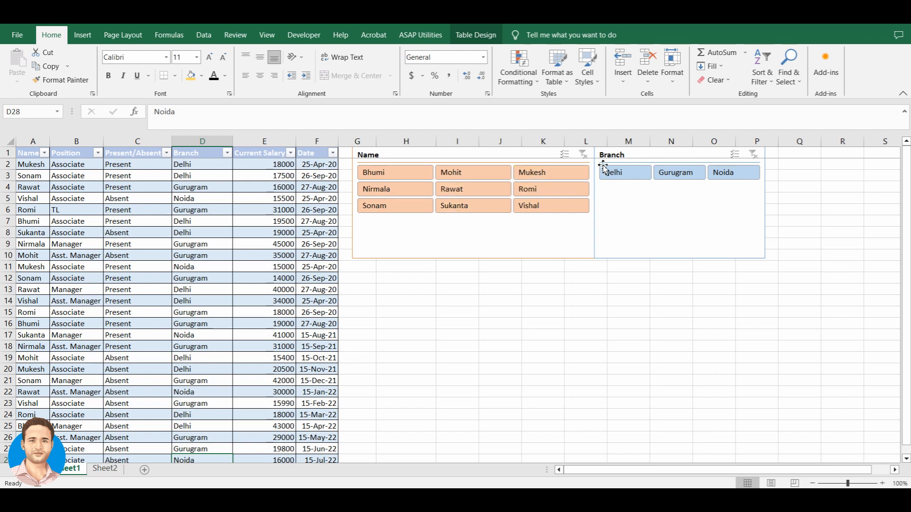
left_click(543, 174)
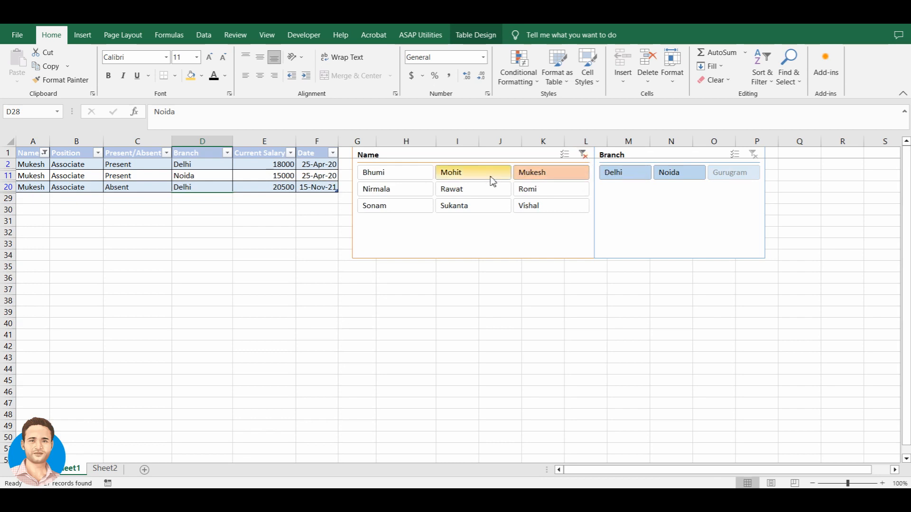
left_click(583, 155)
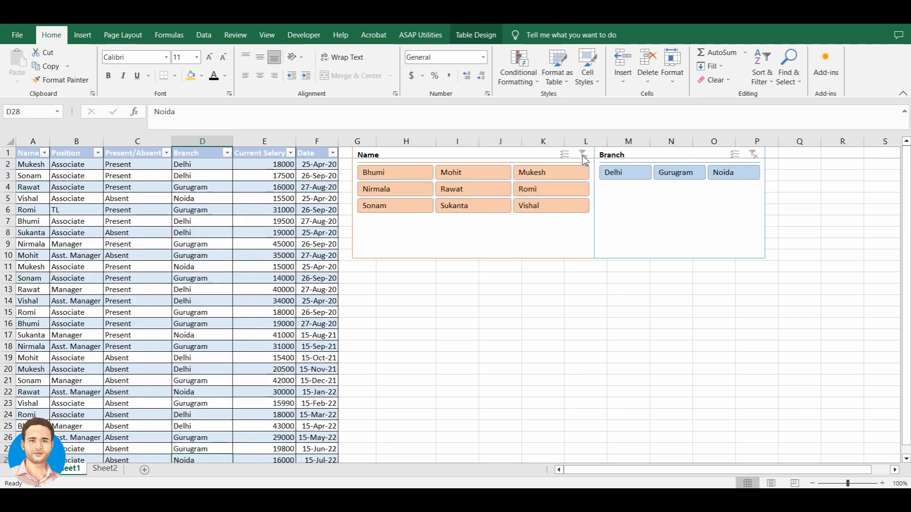
Nudge the Name and Branch slicers slightly down and apart, leaving a narrow gap between them.
left_click(135, 157)
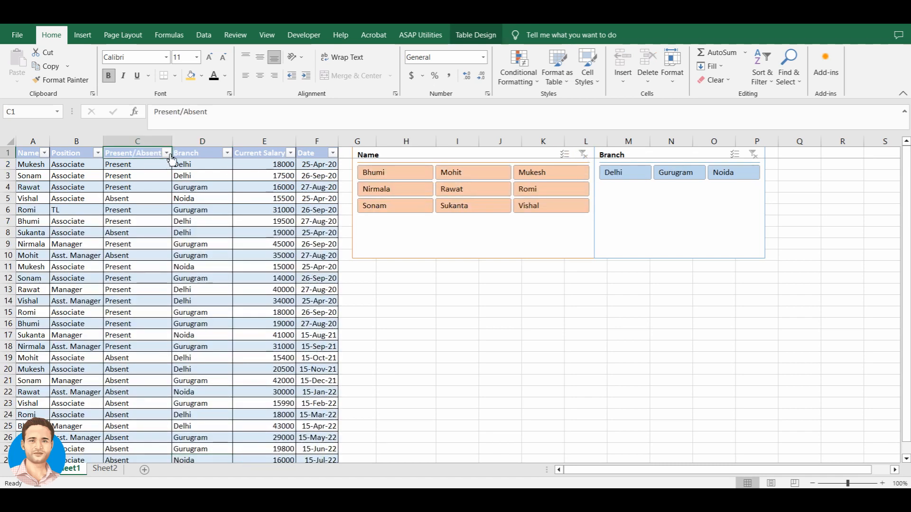
left_click_drag(457, 154, 455, 157)
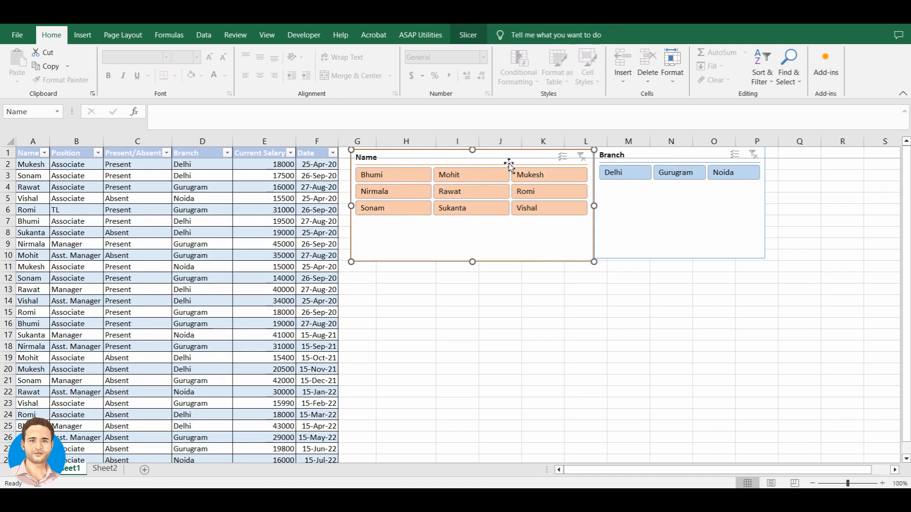
left_click(663, 197)
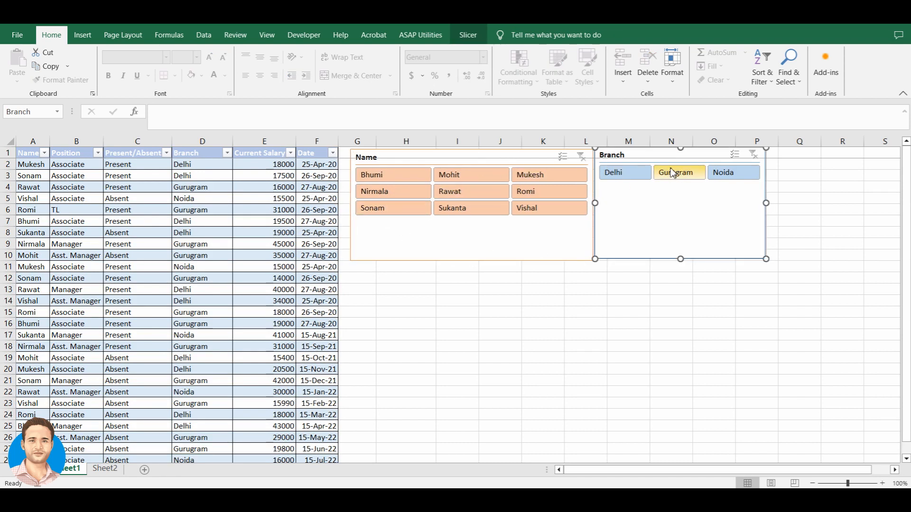
left_click_drag(655, 158, 659, 161)
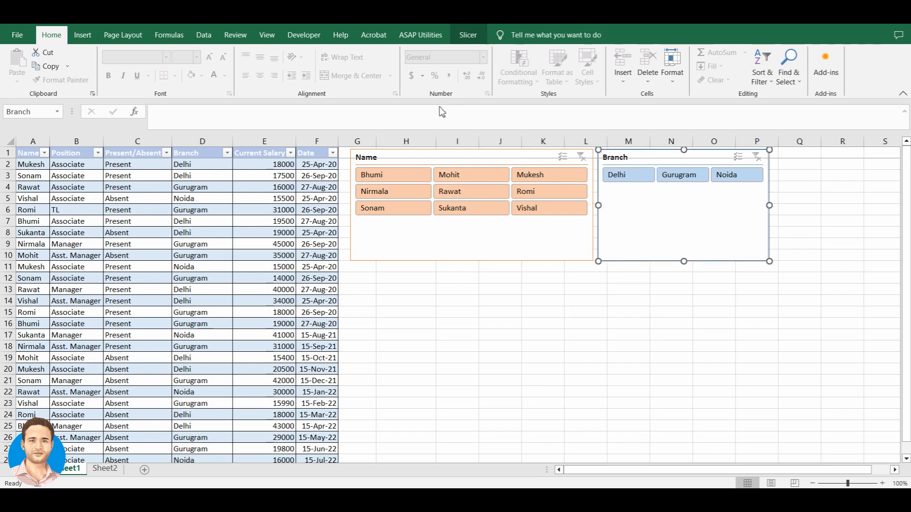
Apply the light green slicer style to the Branch slicer.
left_click(468, 35)
left_click(287, 69)
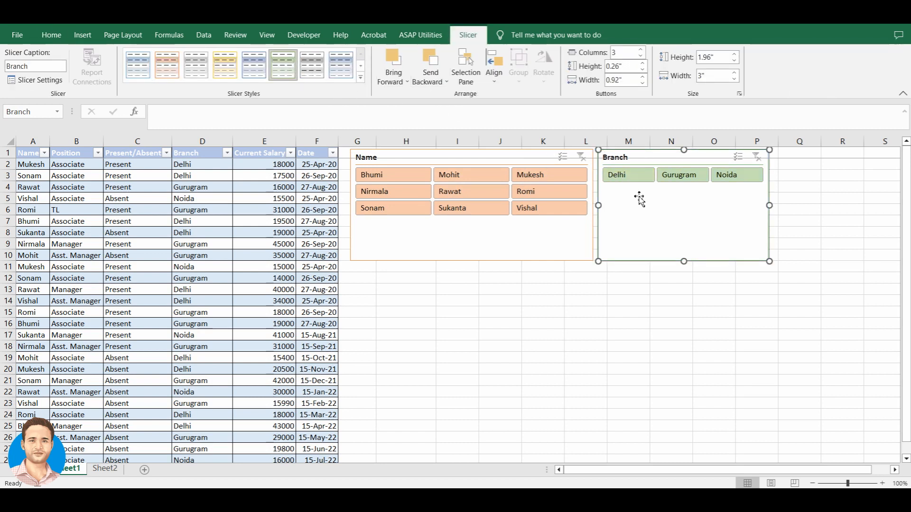
left_click(473, 293)
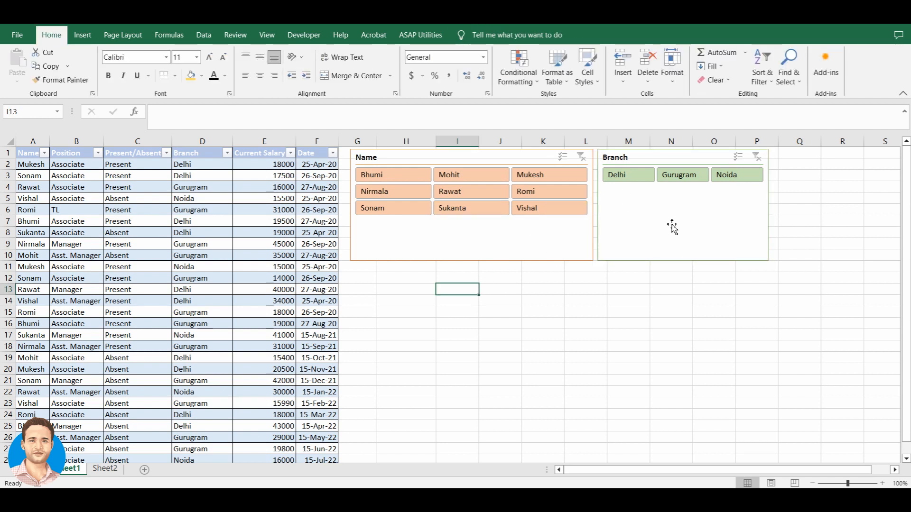
Move both slicers down so they sit side by side starting at about row 3.
left_click_drag(659, 226, 662, 245)
left_click_drag(520, 249, 520, 269)
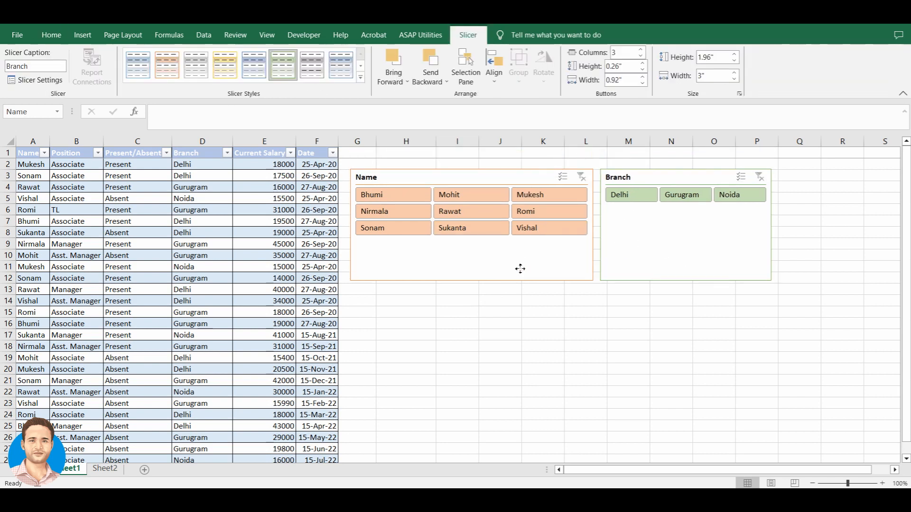
left_click(229, 221)
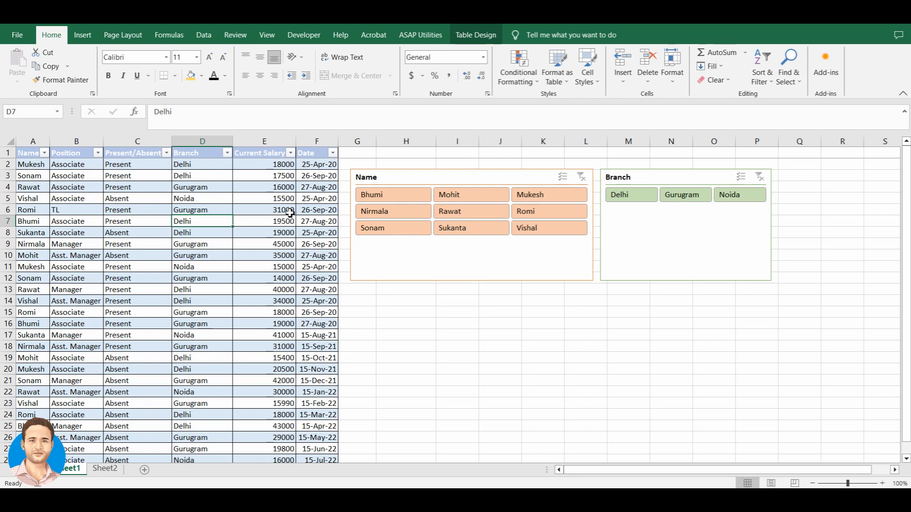
Open Sheet2 and examine its Country, Population and Year columns.
left_click(105, 469)
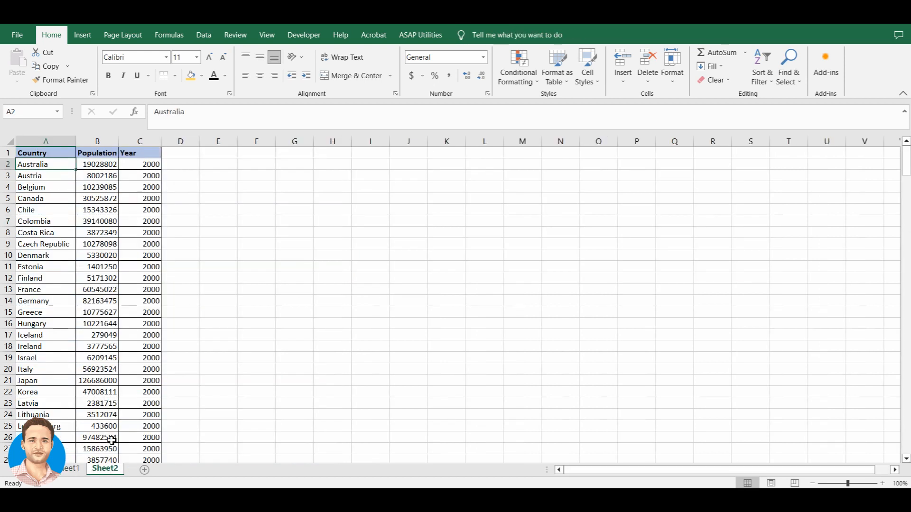
left_click(92, 190)
left_click(55, 176)
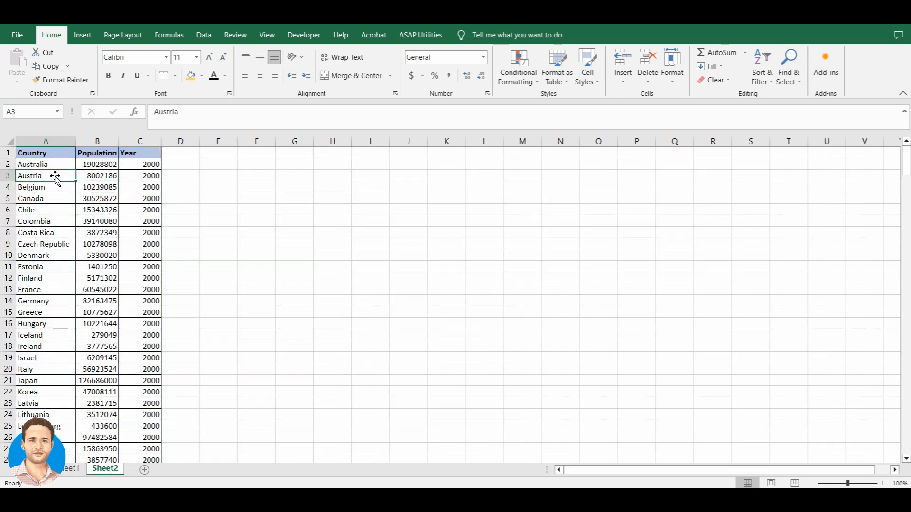
left_click(63, 170)
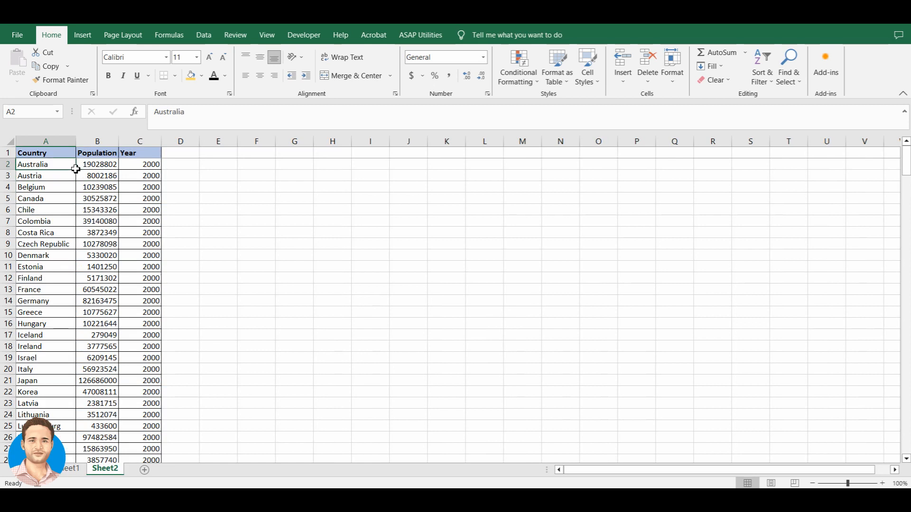
left_click(114, 169)
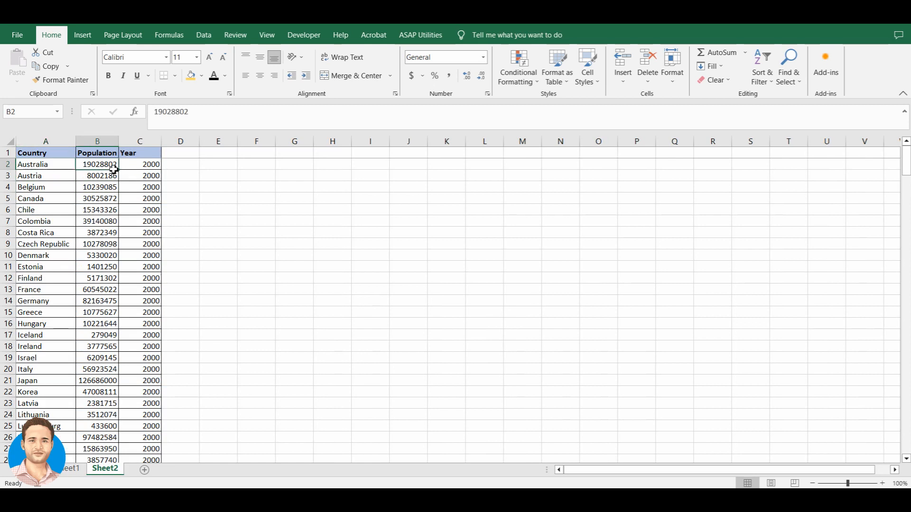
left_click(142, 166)
Convert the Sheet2 population data in A1:C267 into an Excel table with headers.
left_click(114, 190)
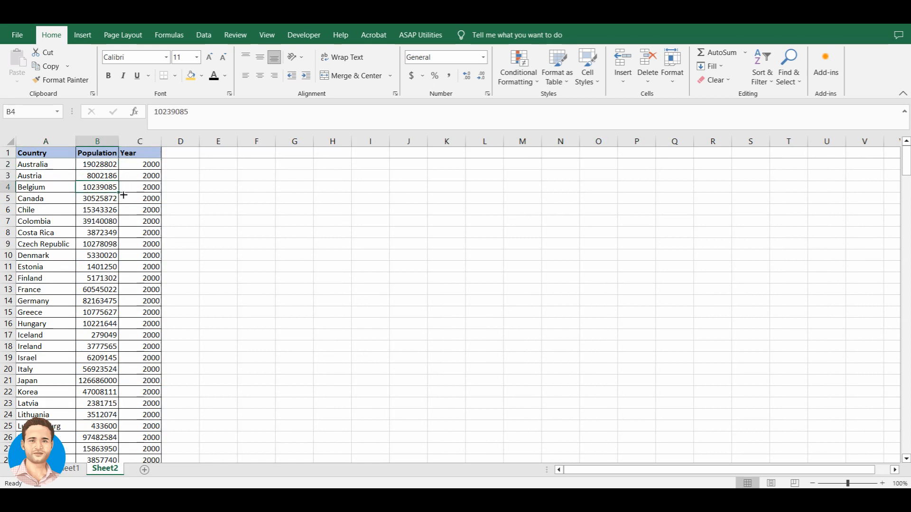
key("ctrl+t")
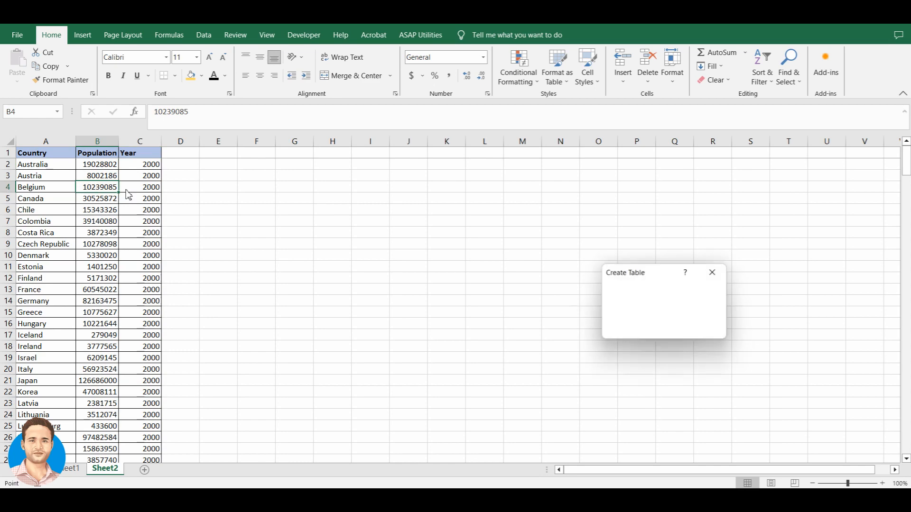
scroll(130, 210, "down", 7)
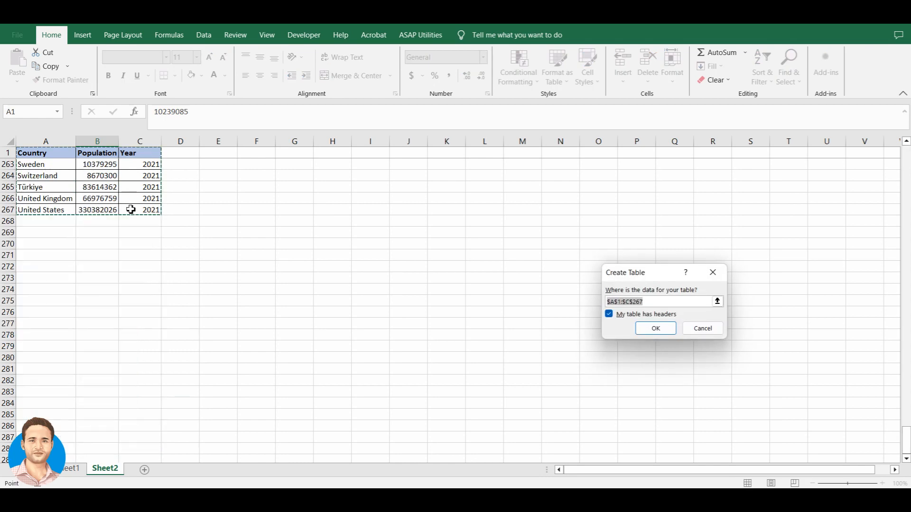
scroll(131, 209, "up", 20)
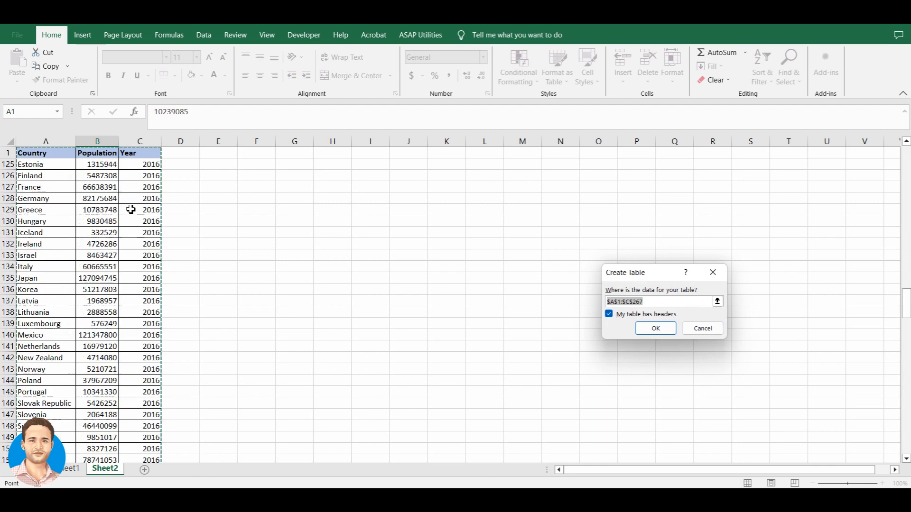
scroll(130, 210, "up", 4)
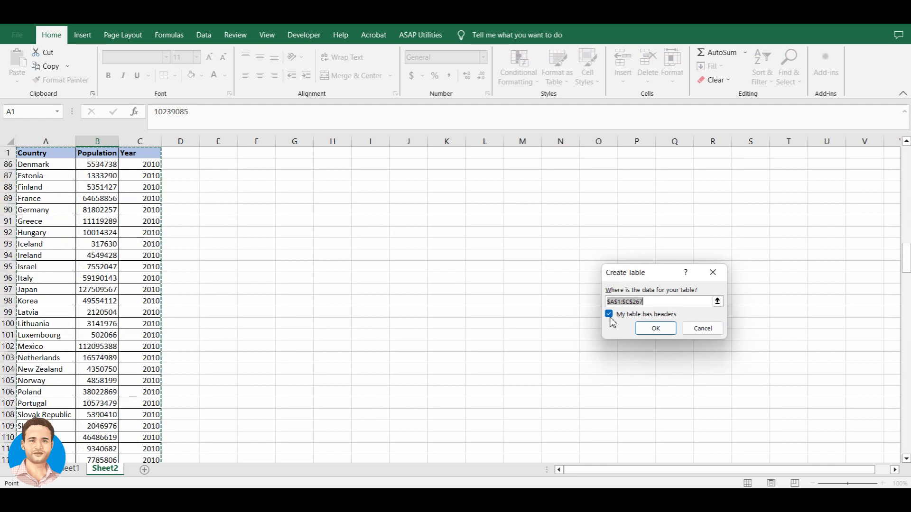
left_click(657, 333)
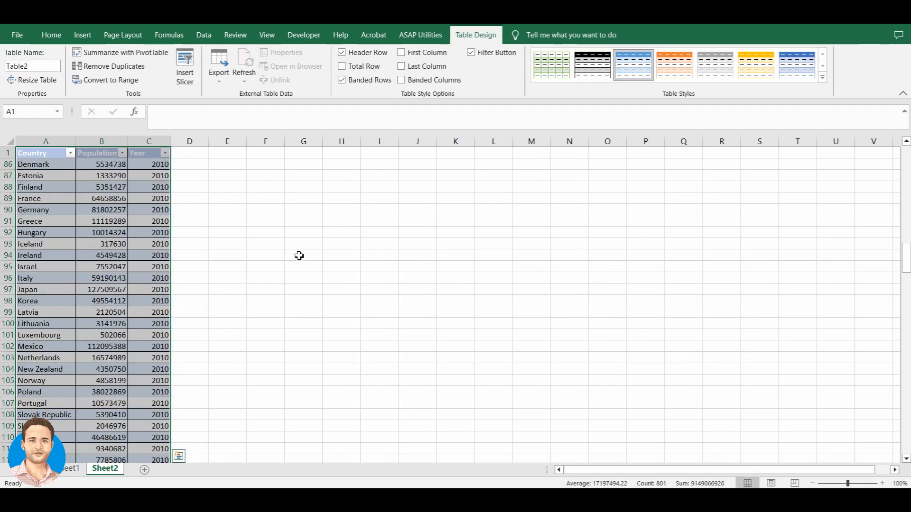
Try an orange table style on the population table and replace it with a gold banded style.
left_click(822, 76)
left_click(673, 111)
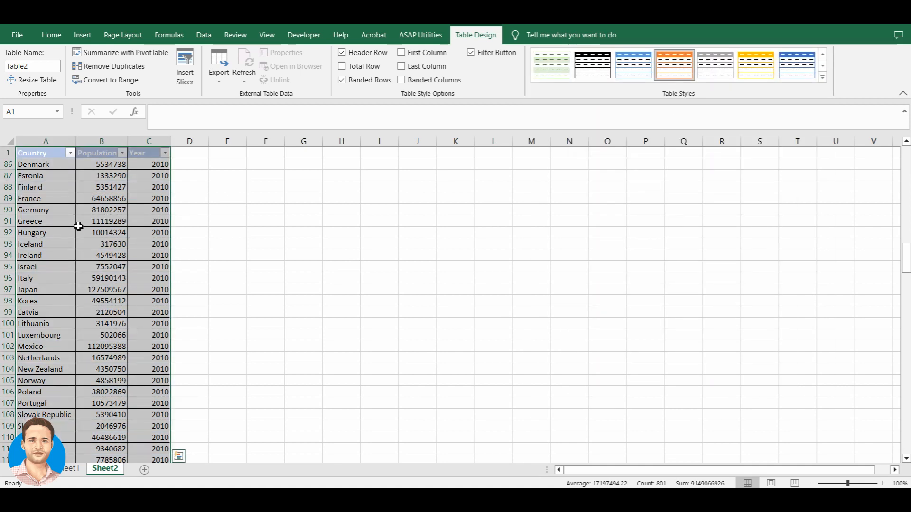
left_click(823, 77)
left_click(714, 220)
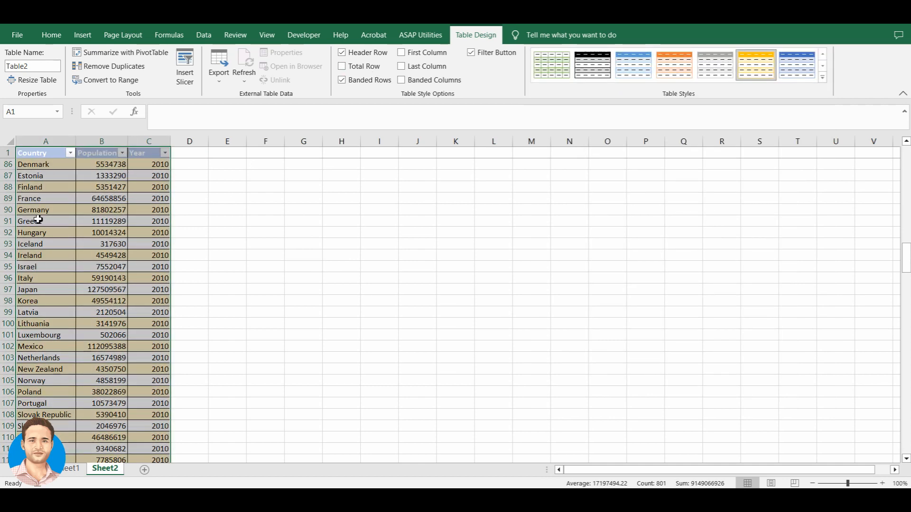
Insert Country and Year slicers for the population table and place them side by side to its right near row 2.
left_click(83, 35)
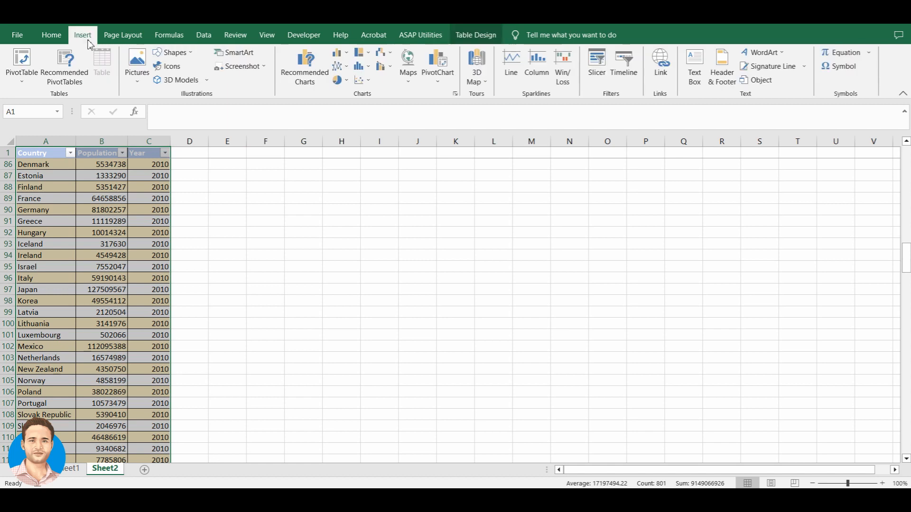
left_click(597, 66)
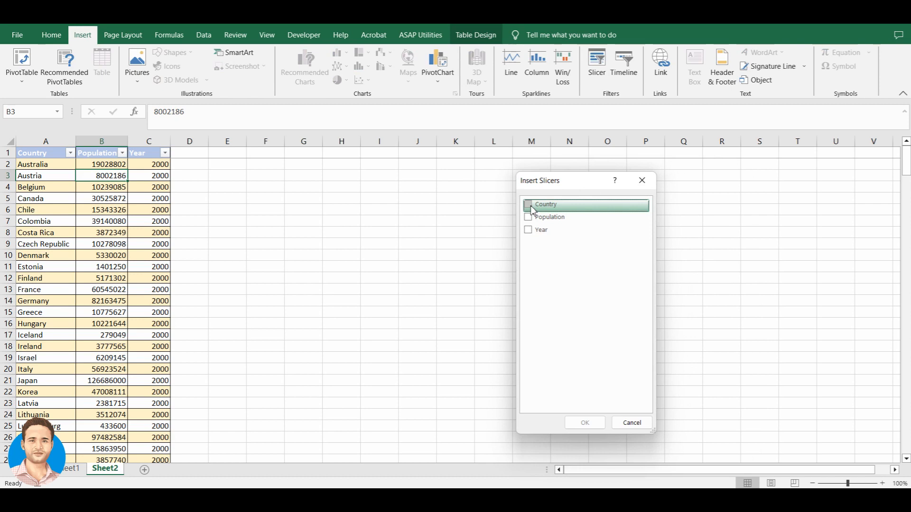
left_click(531, 207)
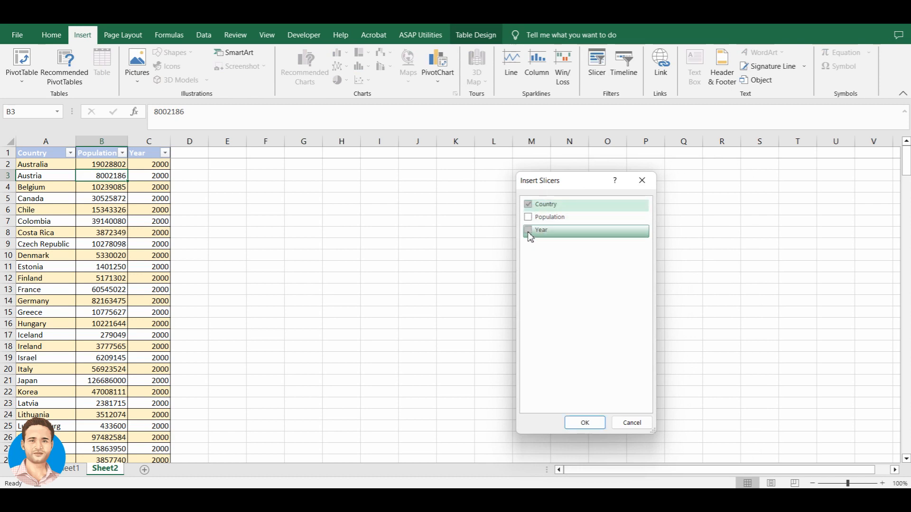
left_click(529, 235)
left_click(585, 423)
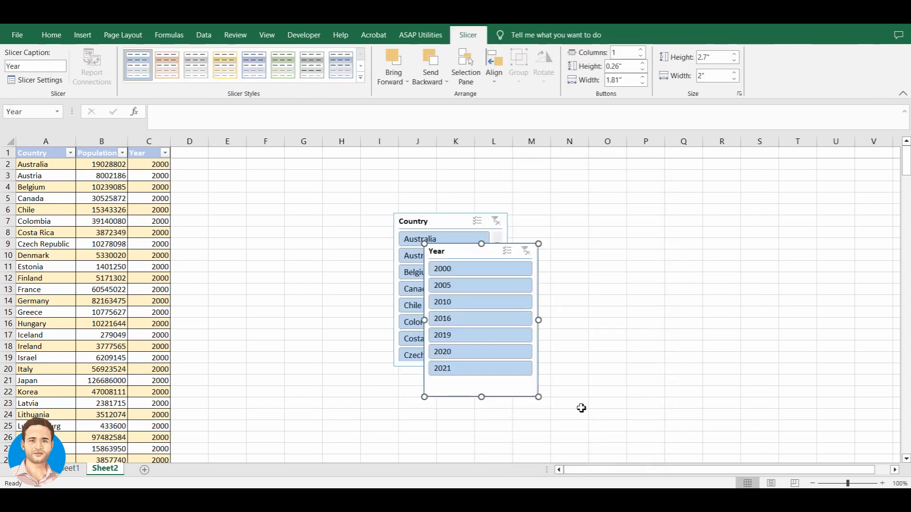
left_click_drag(444, 226, 277, 175)
left_click_drag(487, 252, 406, 179)
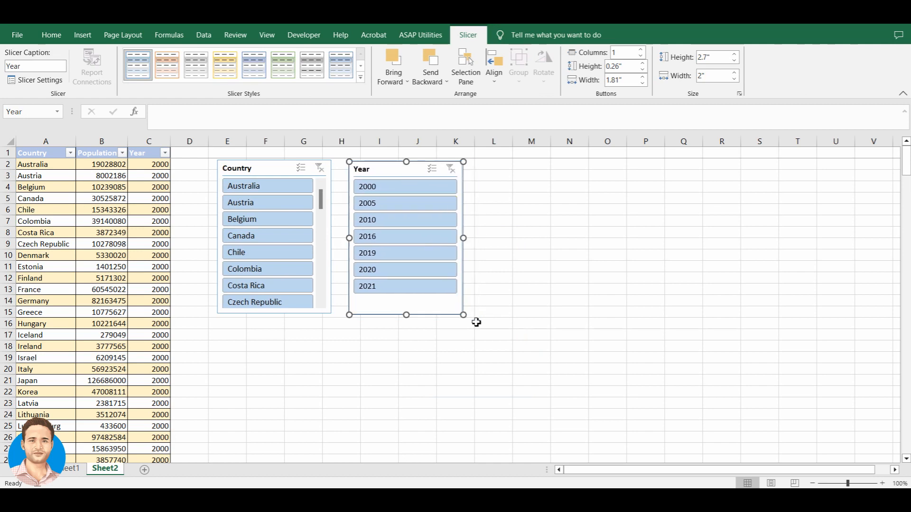
Format the Year slicer with two columns, a size of about 1.64" high by 3.45" wide, and the light green style.
left_click_drag(465, 316, 541, 288)
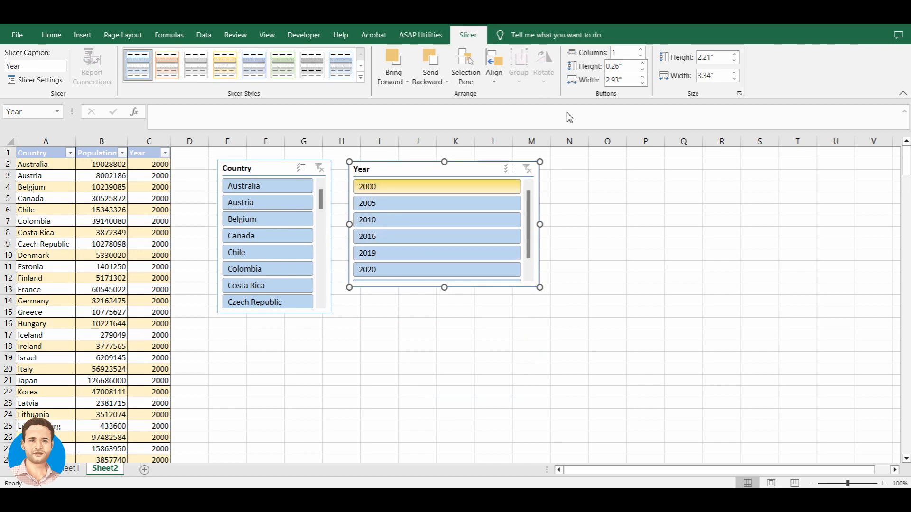
left_click(619, 55)
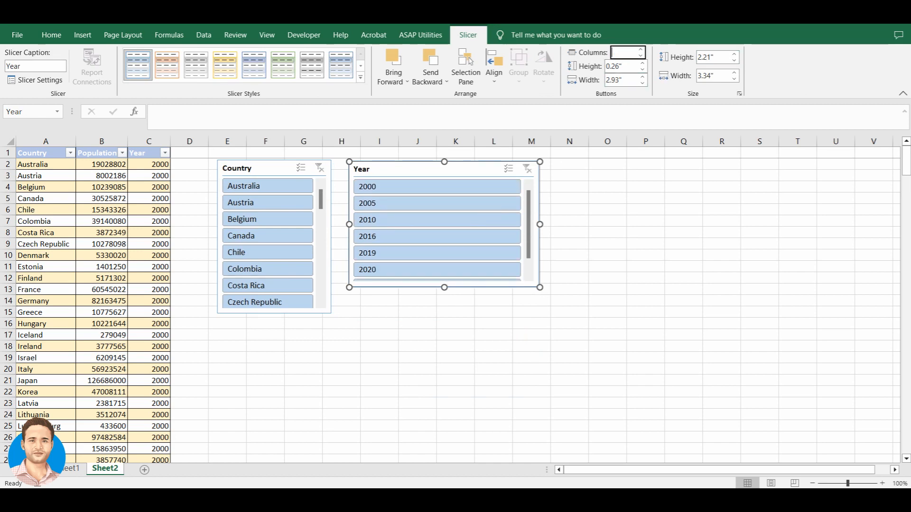
type("2")
key("Return")
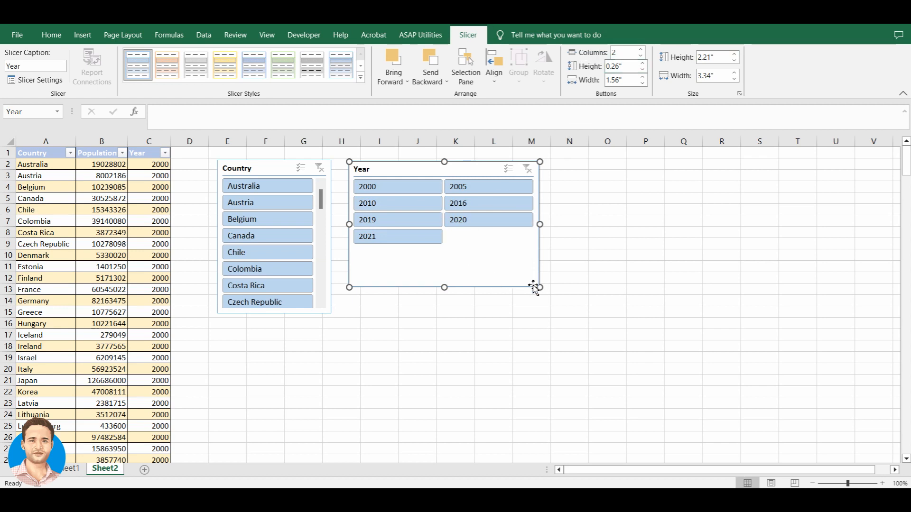
left_click_drag(549, 296, 554, 264)
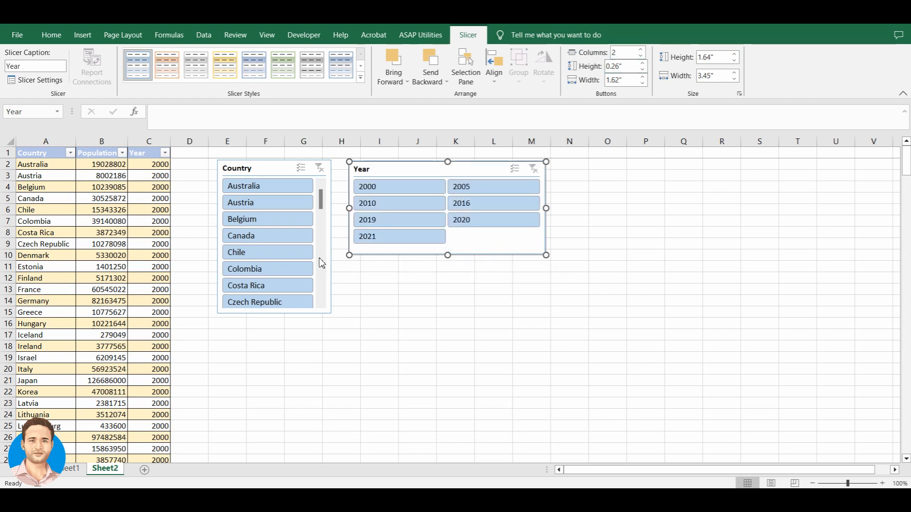
left_click(283, 64)
Enlarge the Country slicer to about 3.55" high by 5.38" wide and move the Year slicer clear to its right.
left_click_drag(335, 319, 490, 360)
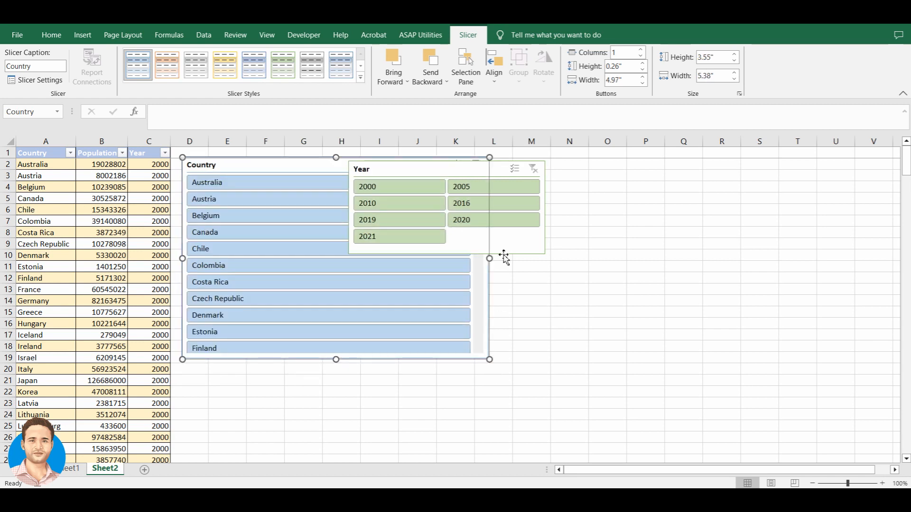
left_click(512, 173)
left_click_drag(512, 173, 666, 183)
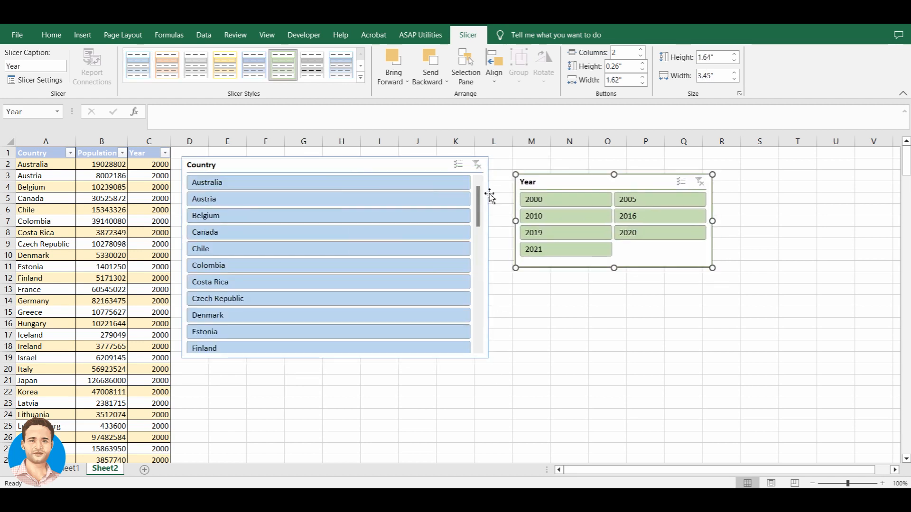
Arrange the Country slicer's buttons in 5 columns.
left_click_drag(478, 223, 480, 278)
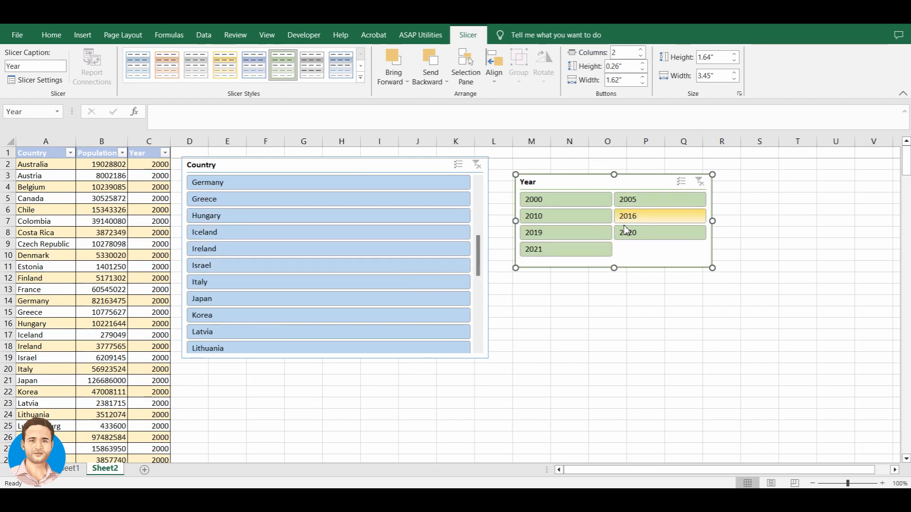
left_click(430, 174)
left_click(612, 54)
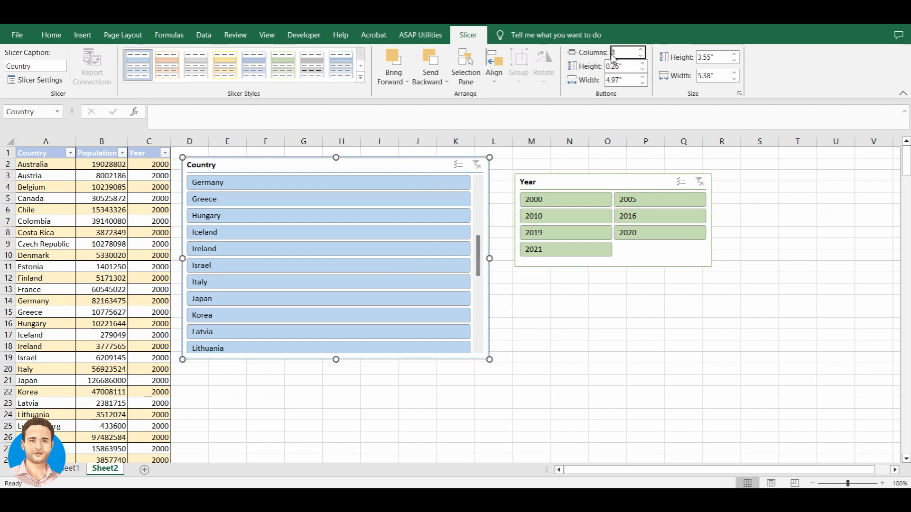
type("5")
key("Return")
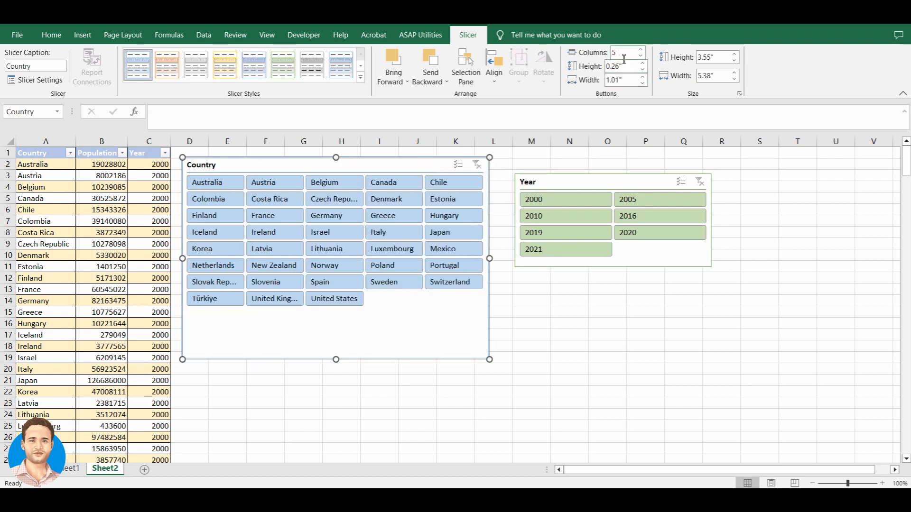
Shift the Year slicer farther right and resize the Country slicer to about 2.87" high by 6.28" wide.
left_click_drag(647, 181, 698, 181)
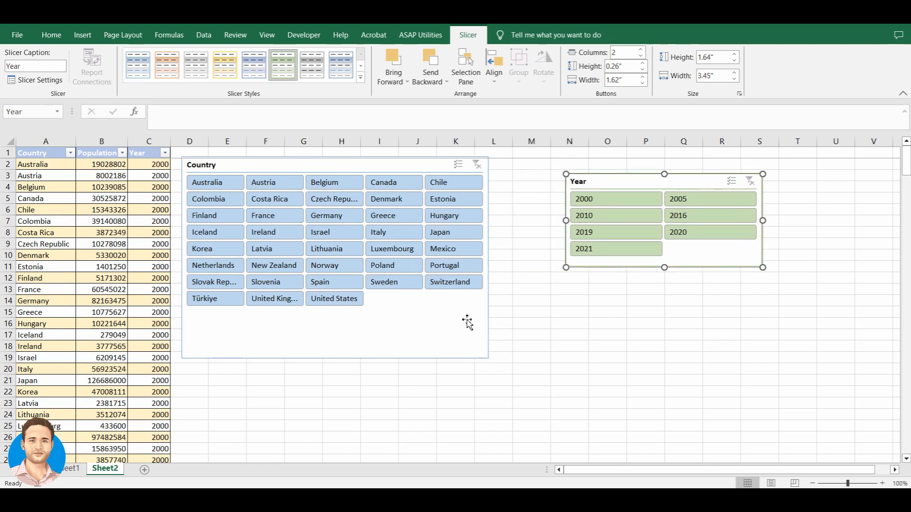
left_click(485, 358)
left_click_drag(489, 359, 543, 326)
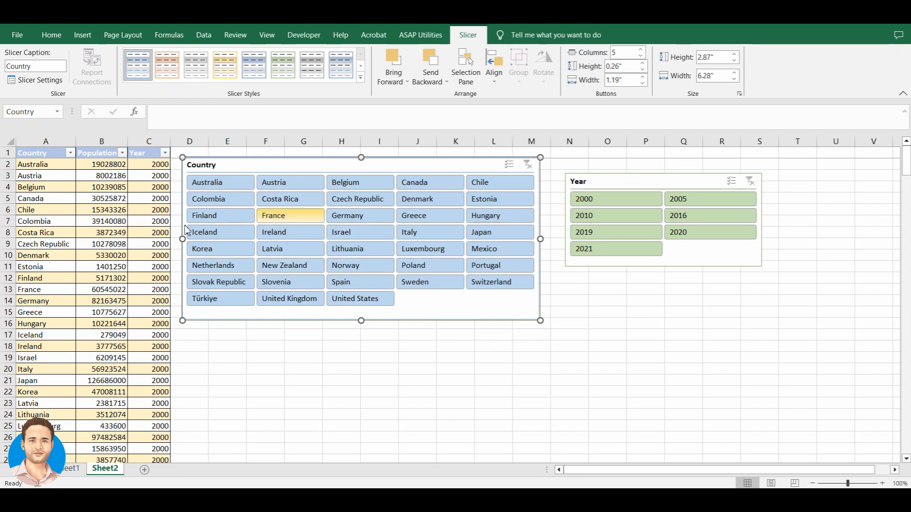
Filter the population table with the slicers to Australia in 2020 and select its population value.
left_click(97, 198)
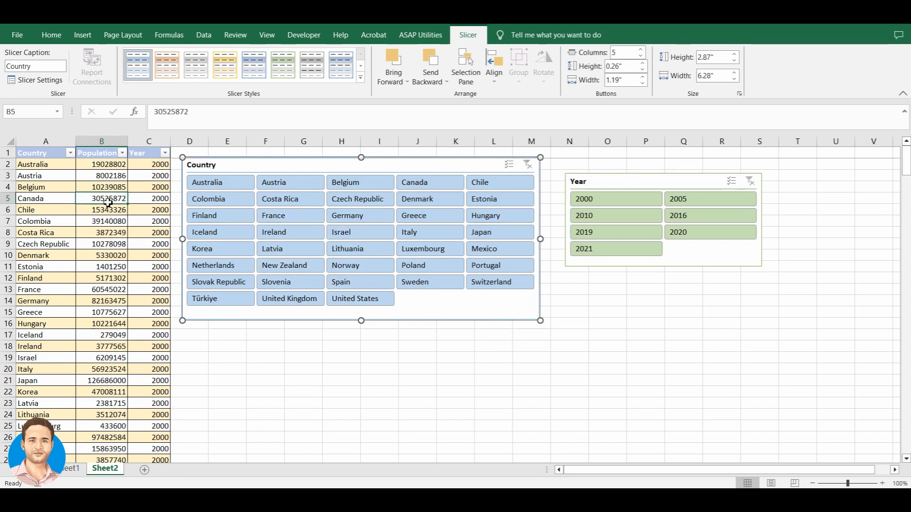
left_click(220, 188)
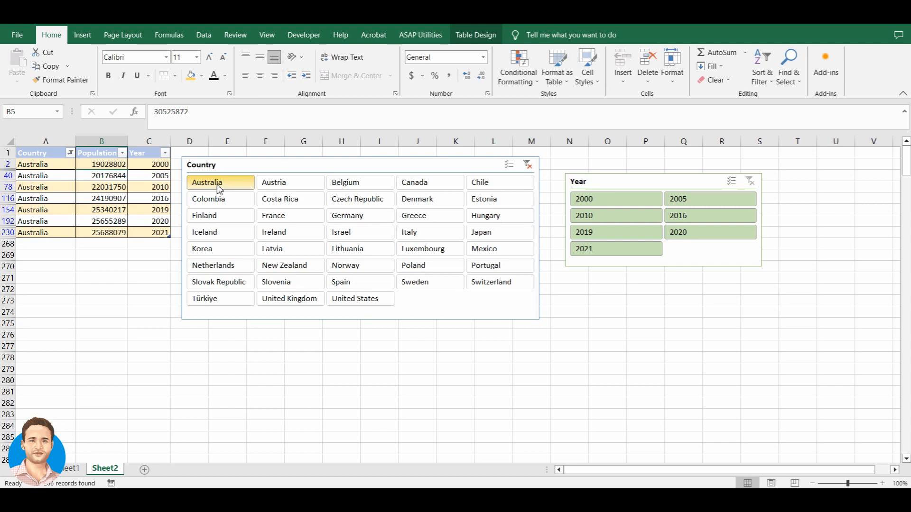
left_click(685, 234)
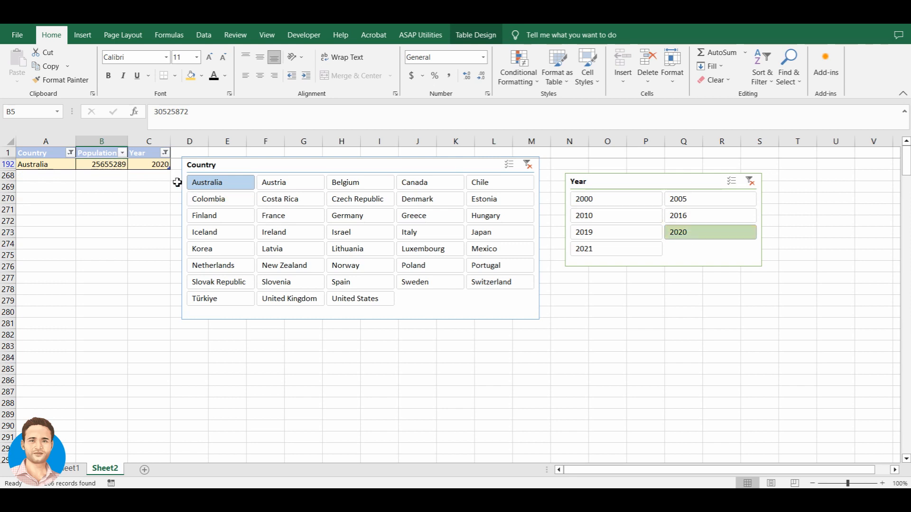
left_click(109, 167)
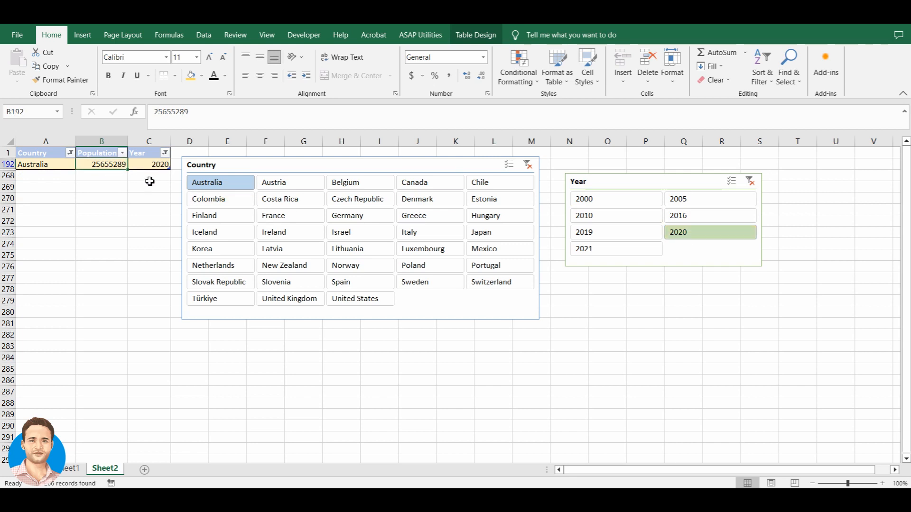
Filter the table to Germany for 2020 and 2010, and to Ireland for 2010 and 2019.
left_click(356, 218)
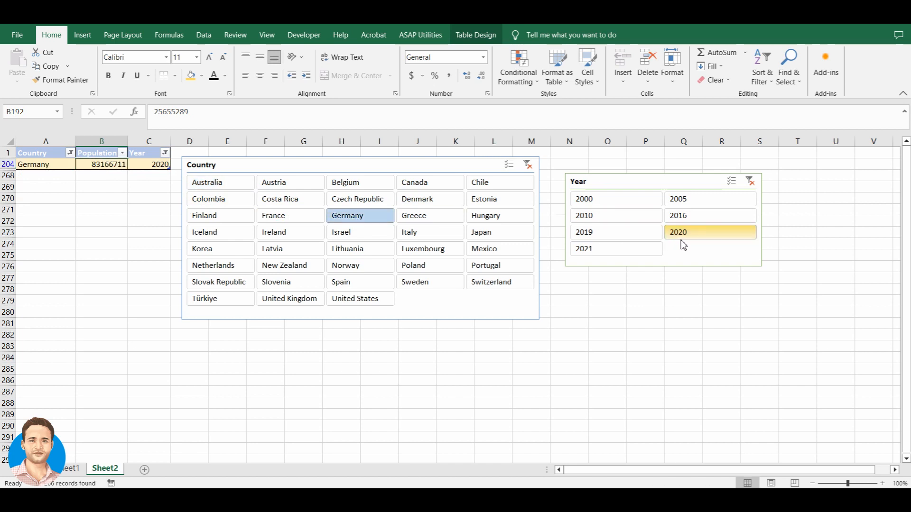
left_click(607, 221)
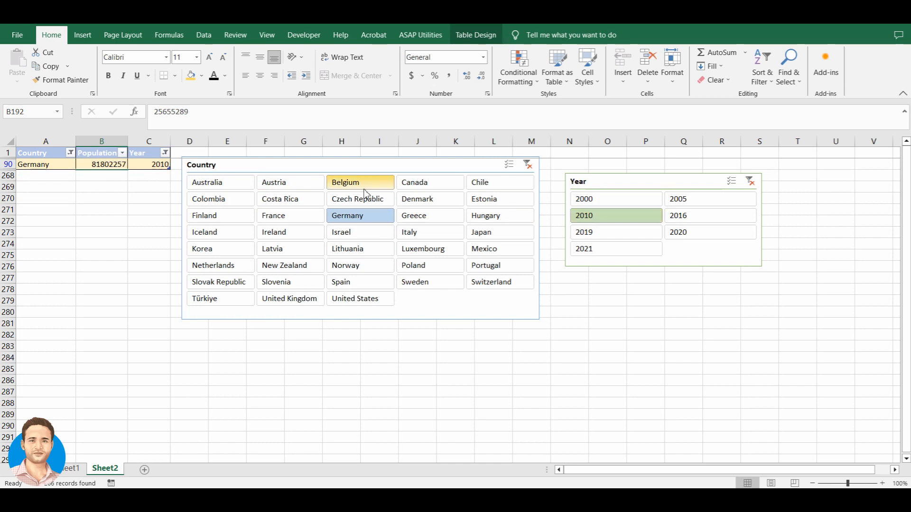
left_click(279, 235)
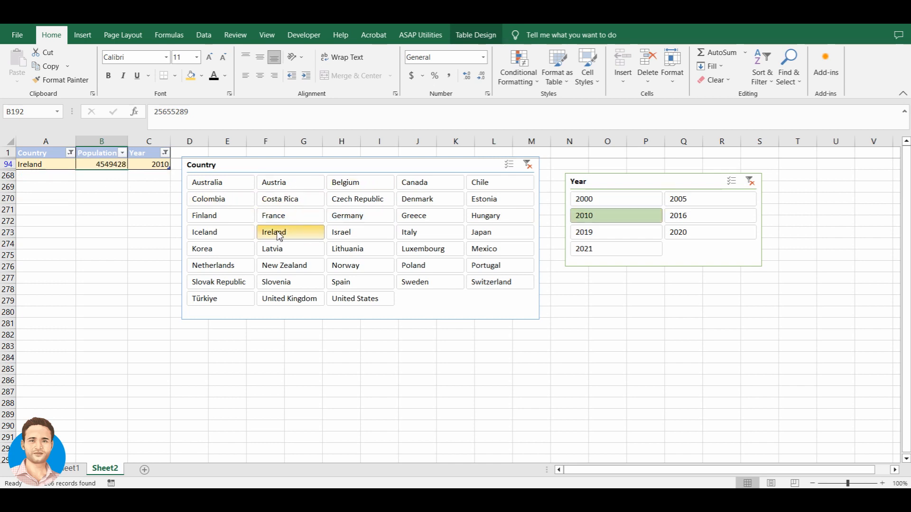
left_click(586, 237)
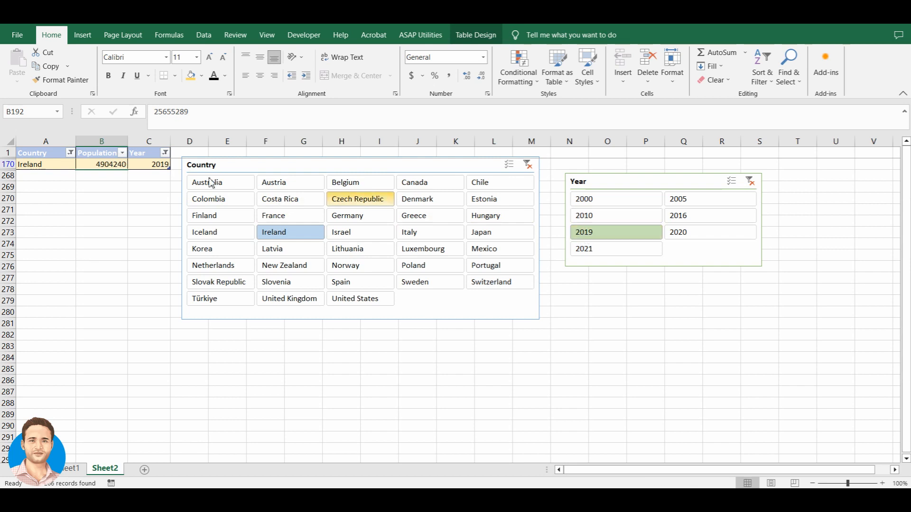
Filter the table to Korea in 2016 and nudge the Country slicer slightly down and right.
left_click(209, 250)
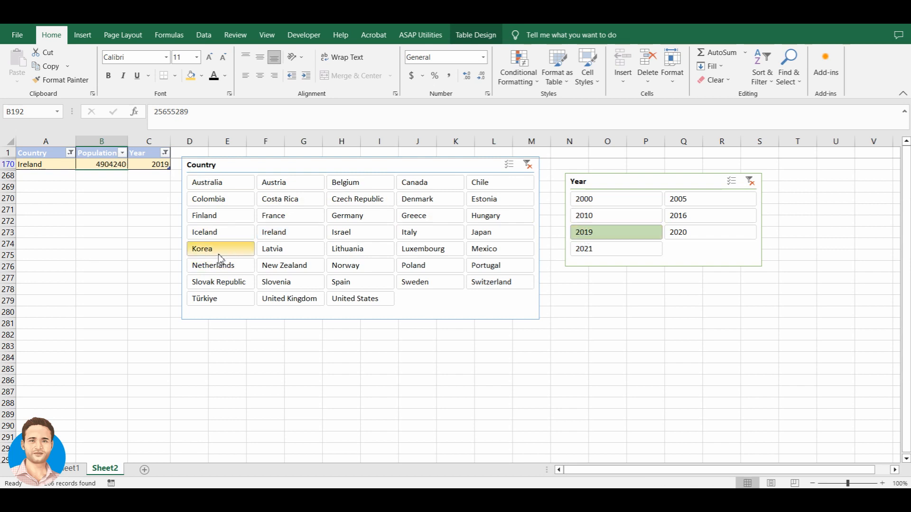
left_click(689, 219)
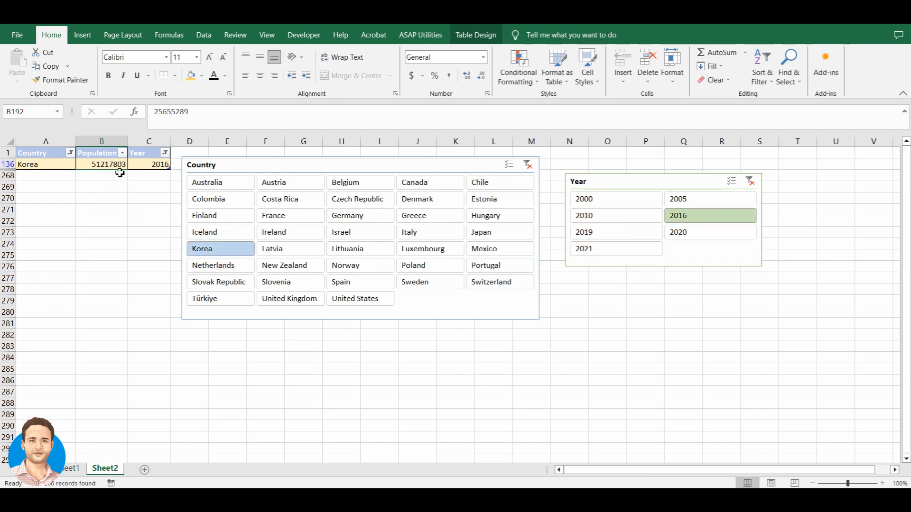
mouse_move(388, 171)
left_mouse_down()
mouse_move(402, 174)
mouse_move(391, 176)
left_mouse_up()
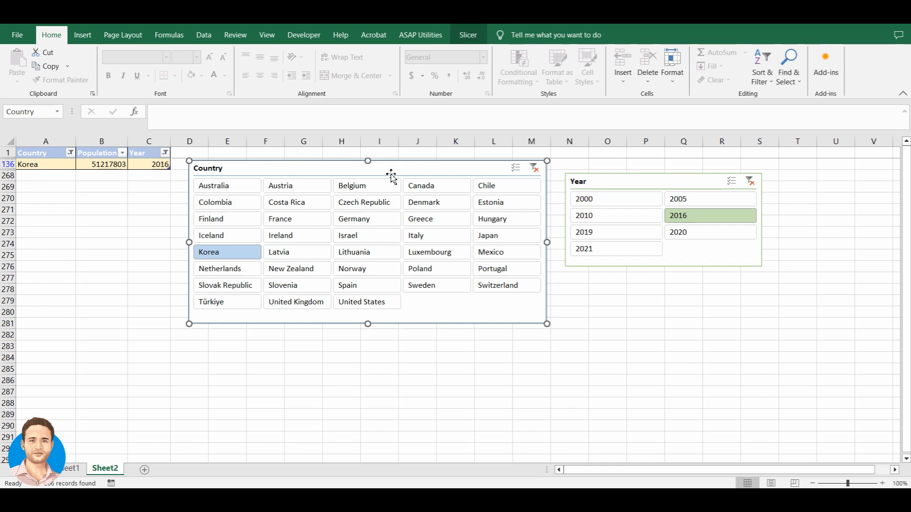
Shift the Country slicer slightly right and clear its filter so the table lists every country for 2016.
left_click_drag(390, 175, 399, 177)
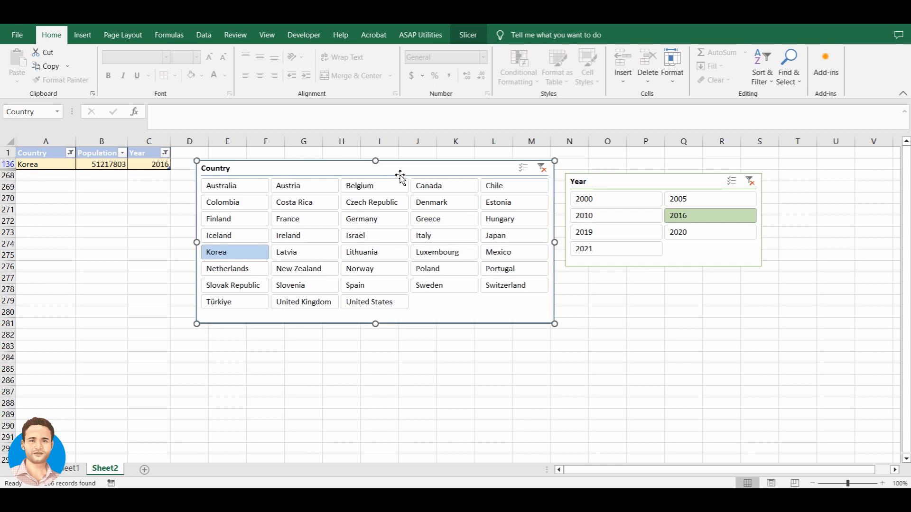
left_click(542, 168)
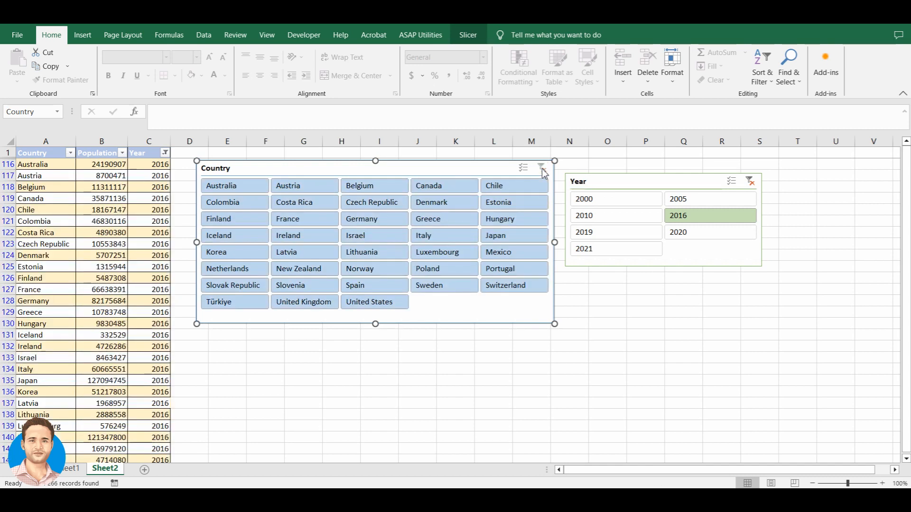
left_click(120, 196)
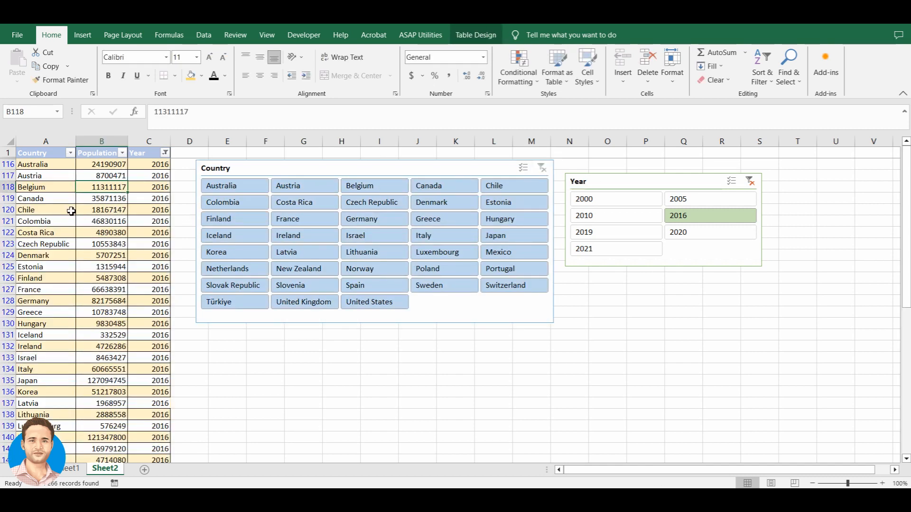
Clear the Year slicer's filter and move the Country slicer slightly down and right, close beside the Year slicer.
left_click_drag(360, 171, 351, 179)
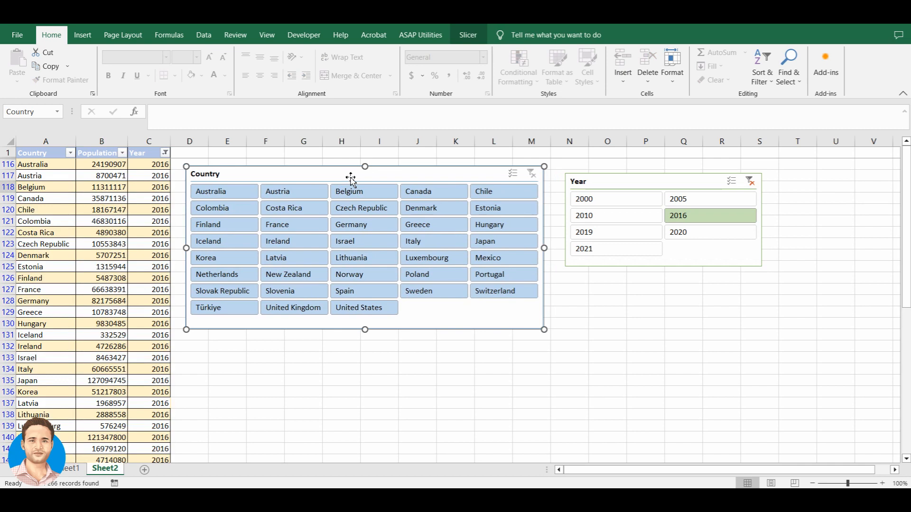
left_click_drag(373, 178, 384, 181)
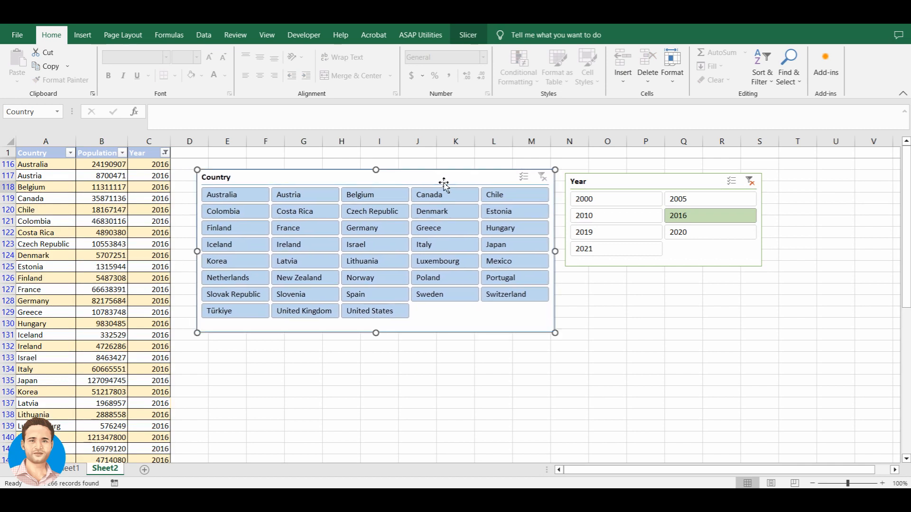
left_click(750, 182)
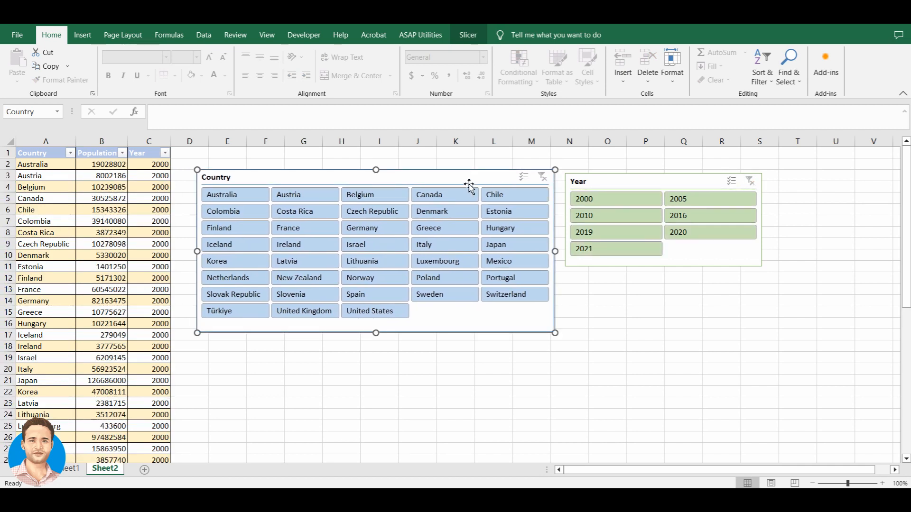
left_click_drag(470, 187, 474, 187)
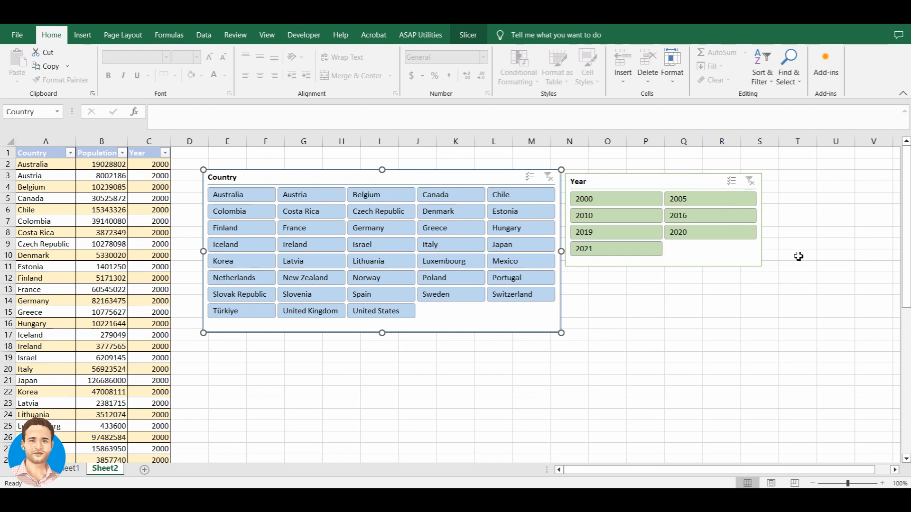
left_click_drag(416, 185, 417, 184)
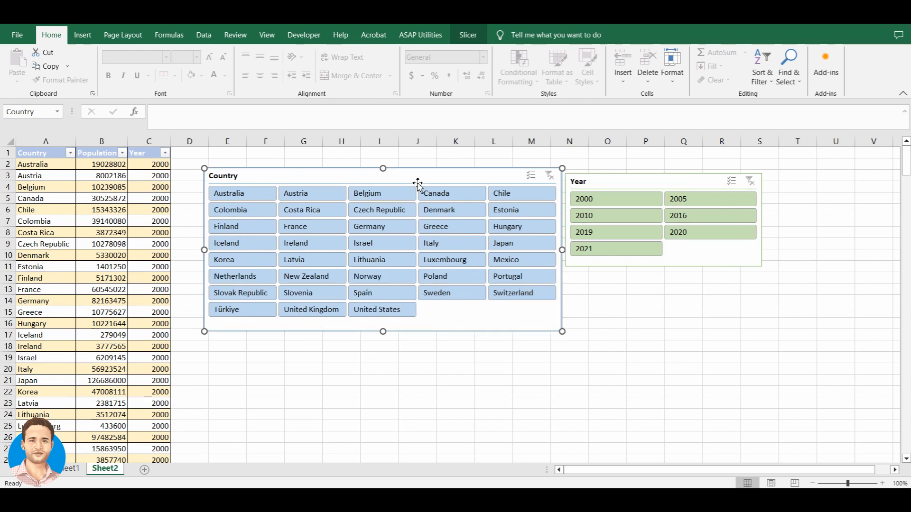